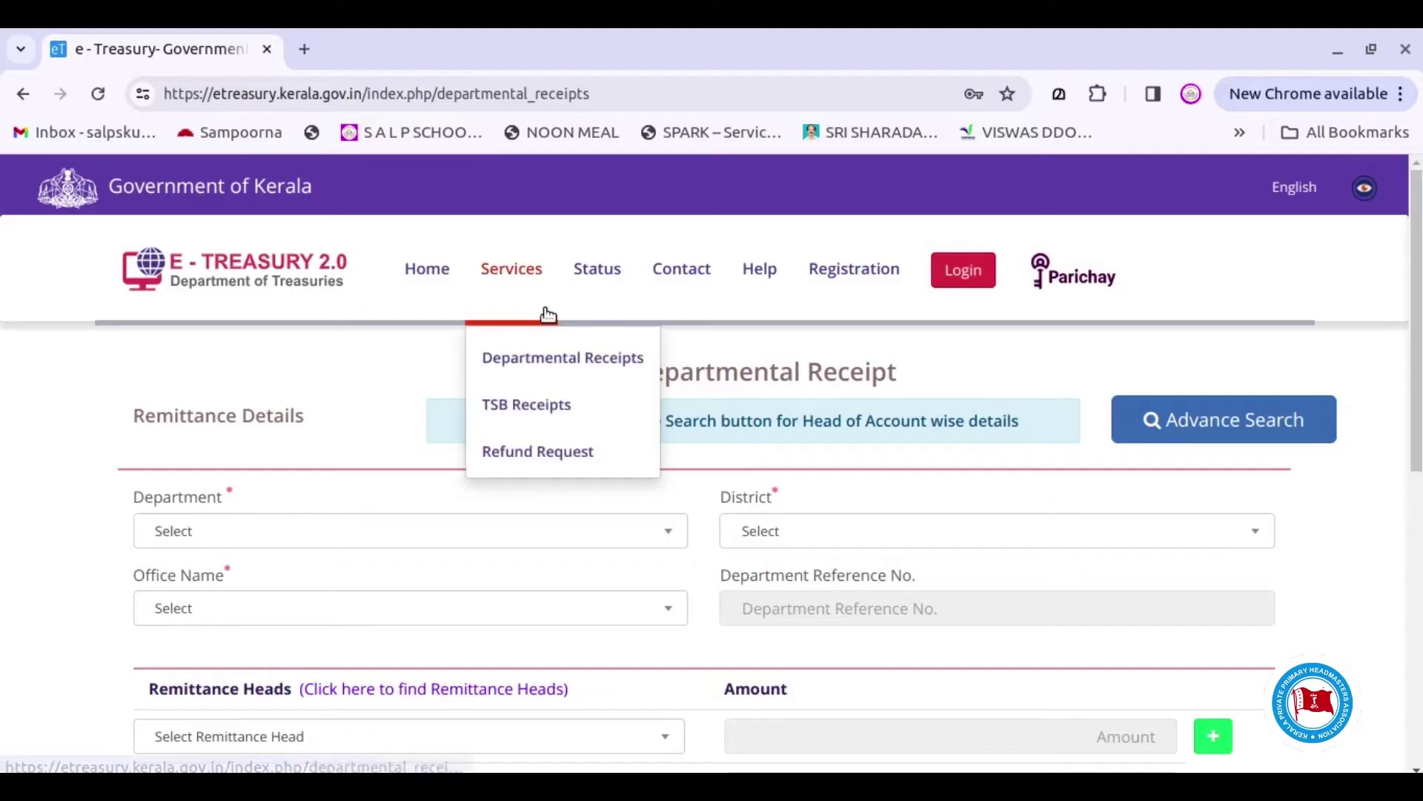
Search 'pan' in the Department list and choose PANCHAYATS
drag(1419, 272, 1419, 310)
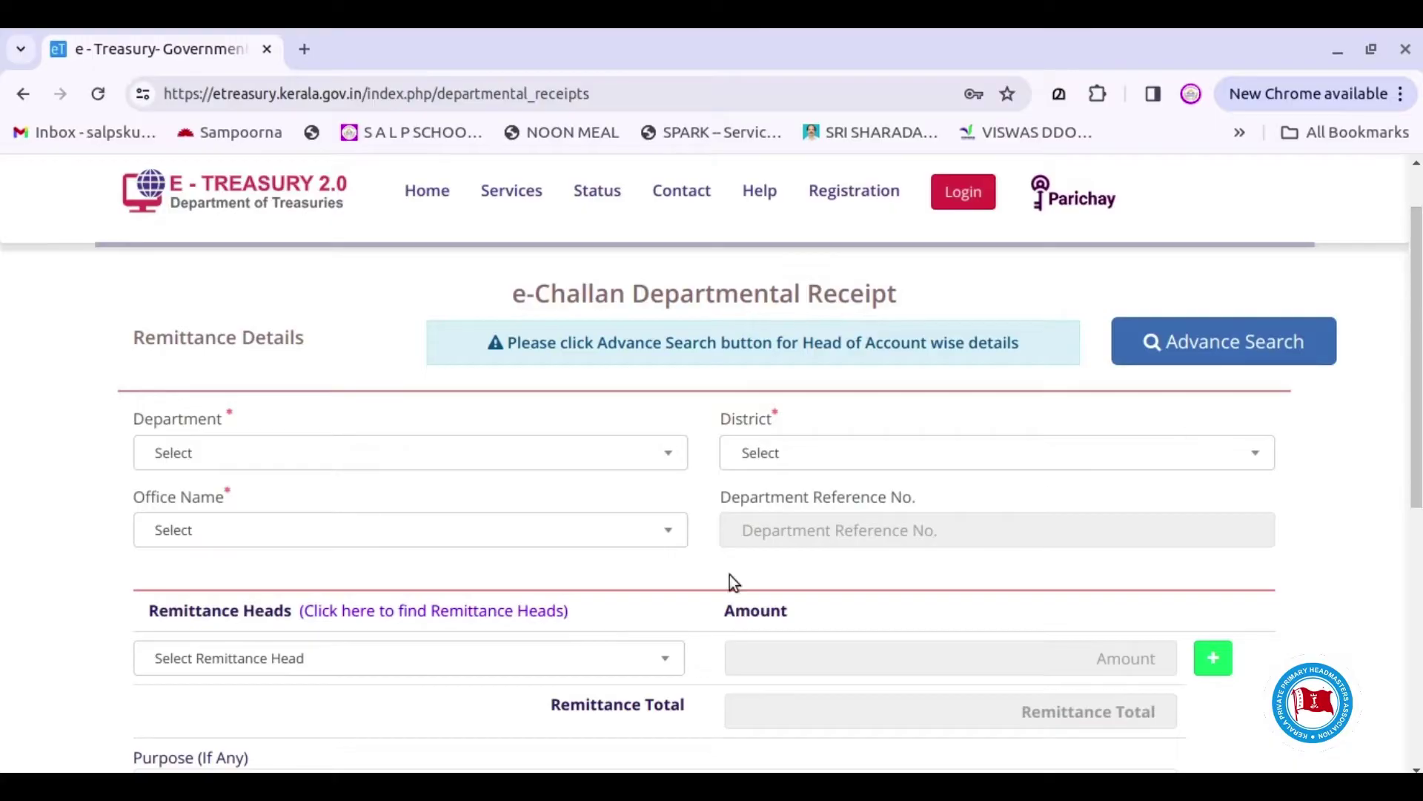
click(644, 460)
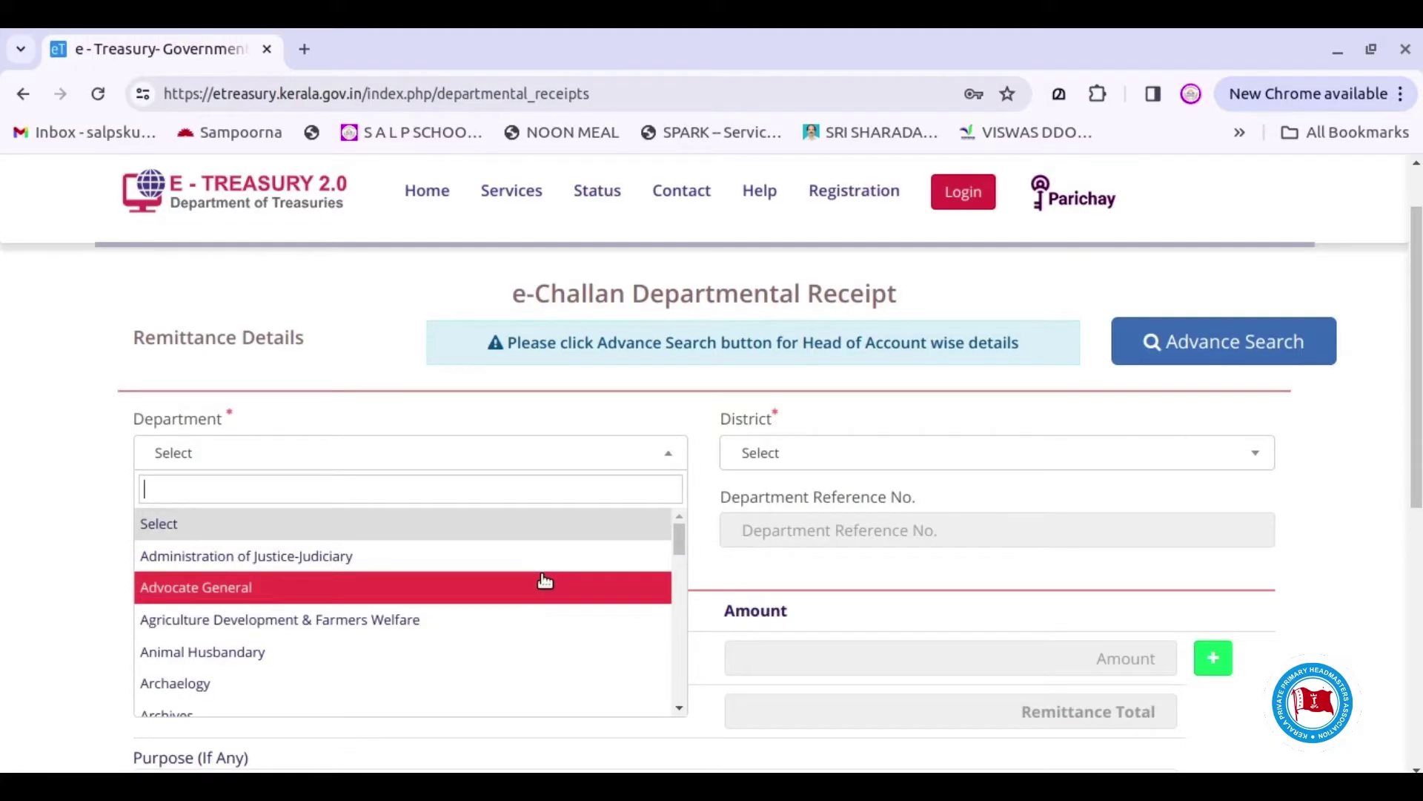
scroll(530, 601, down, 10)
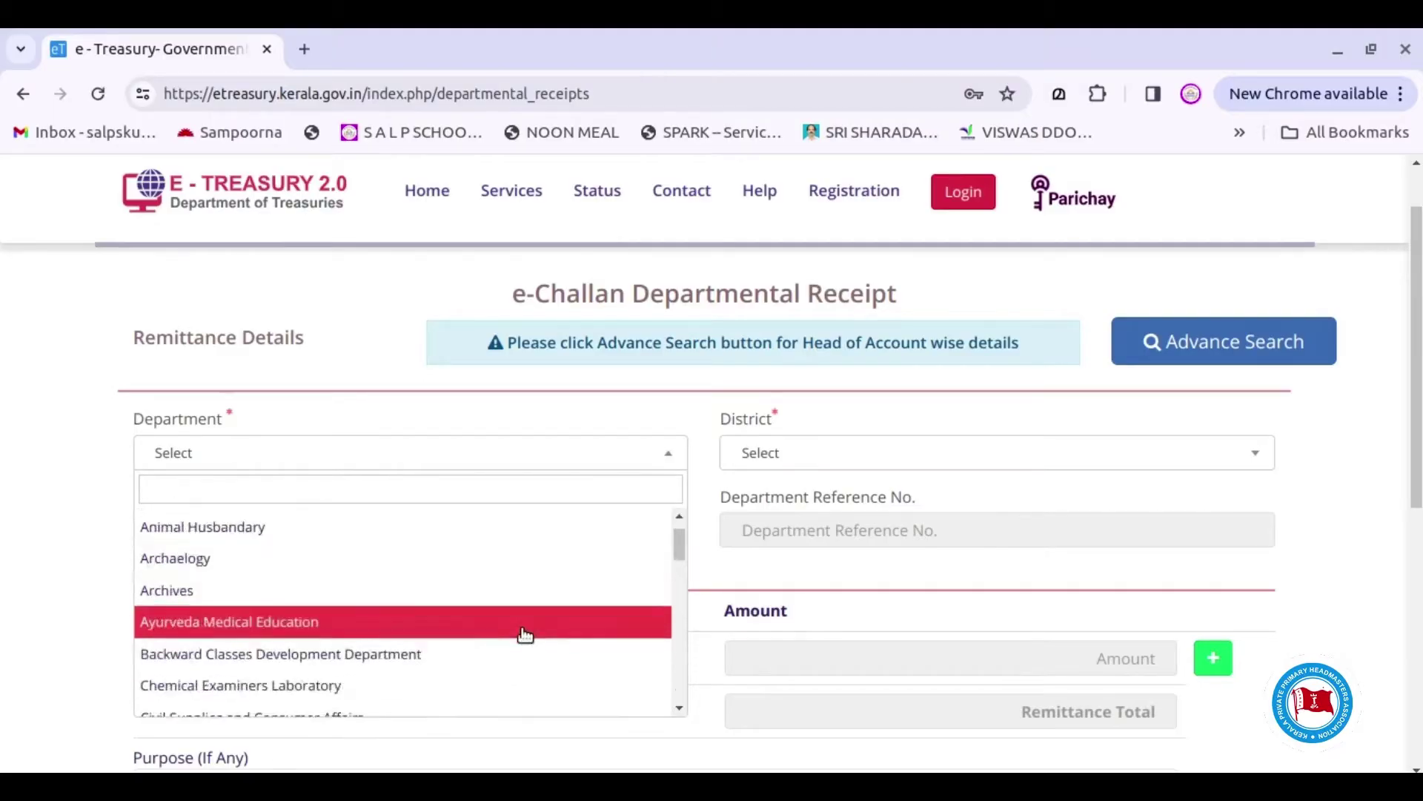
text(pan)
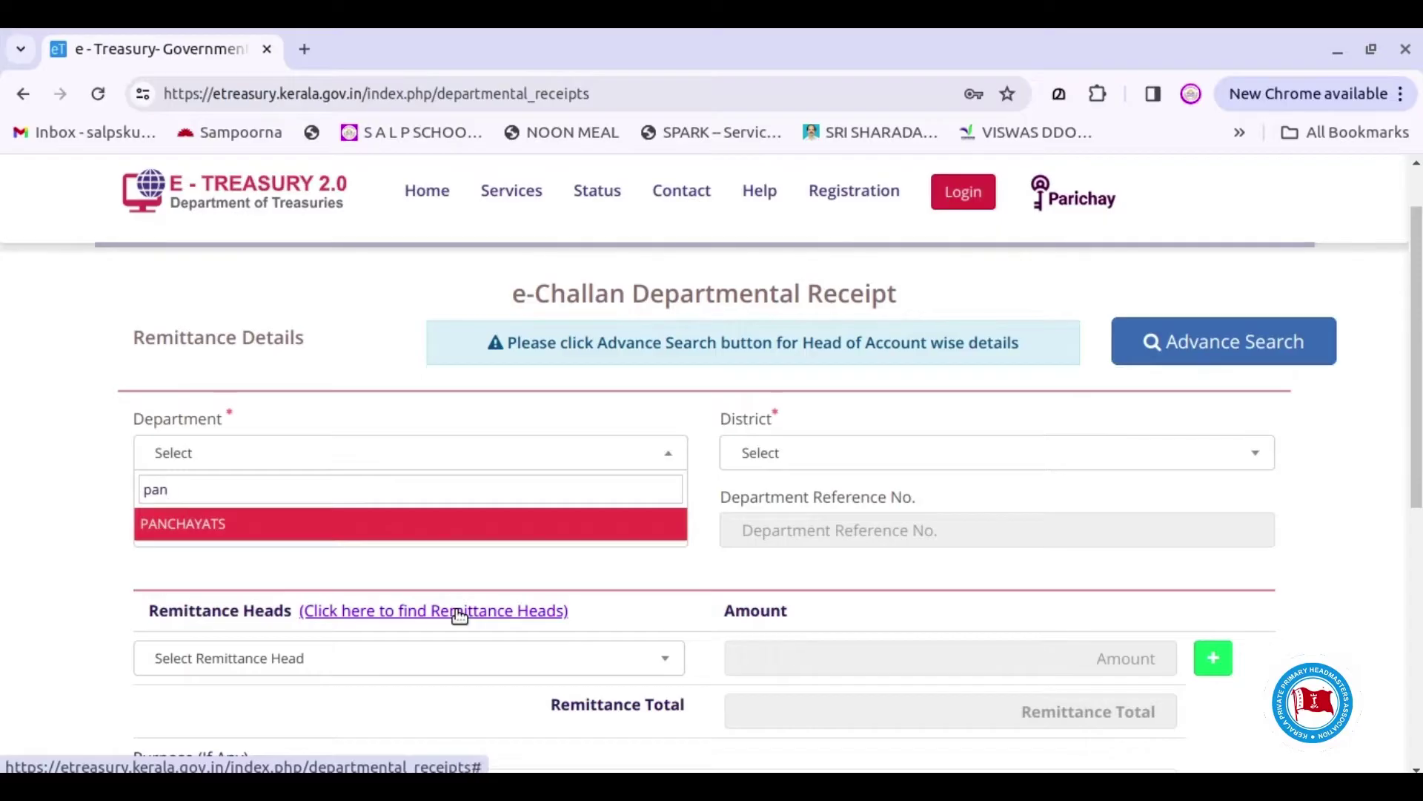
click(364, 525)
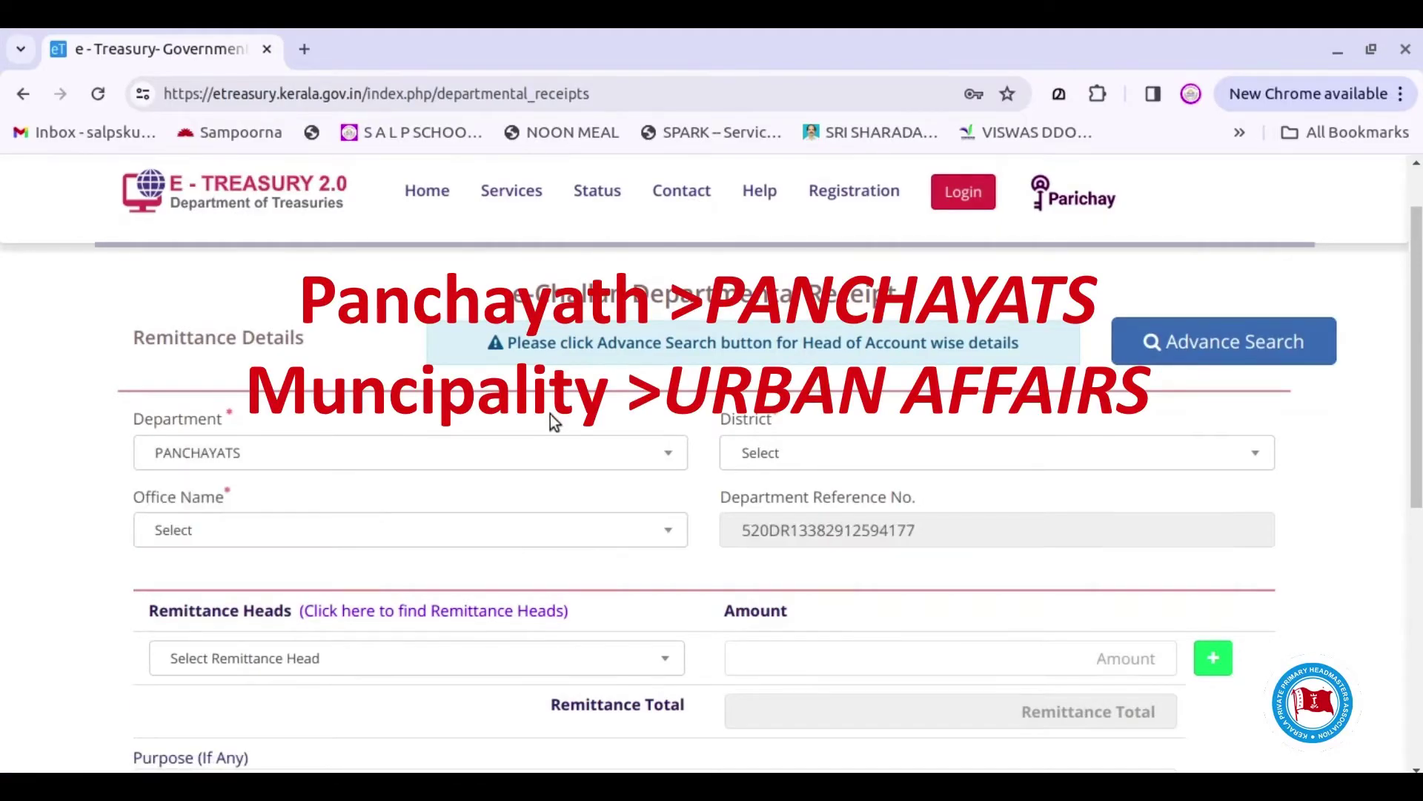
Review the department options again and close the list, keeping PANCHAYATS selected
click(650, 455)
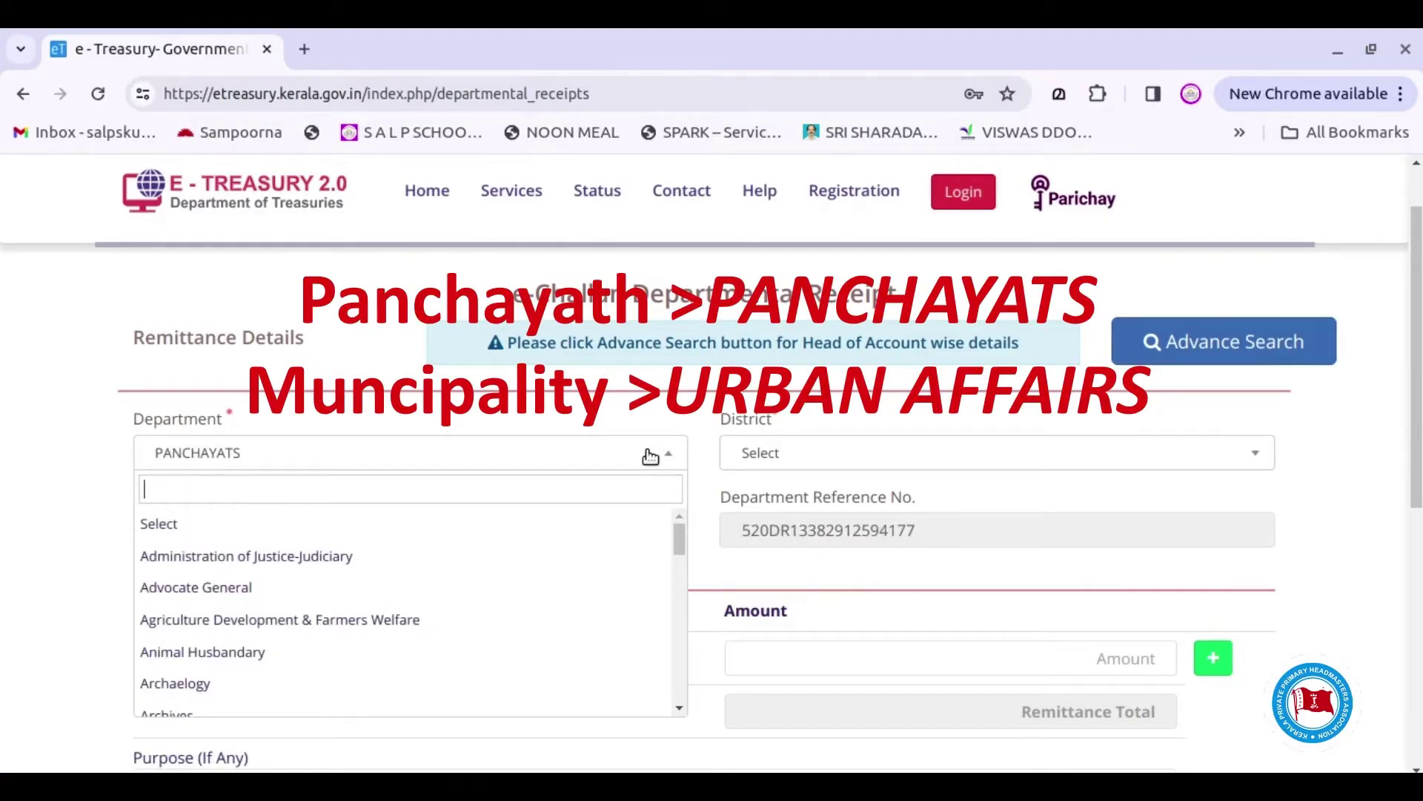
scroll(598, 518, down, 7)
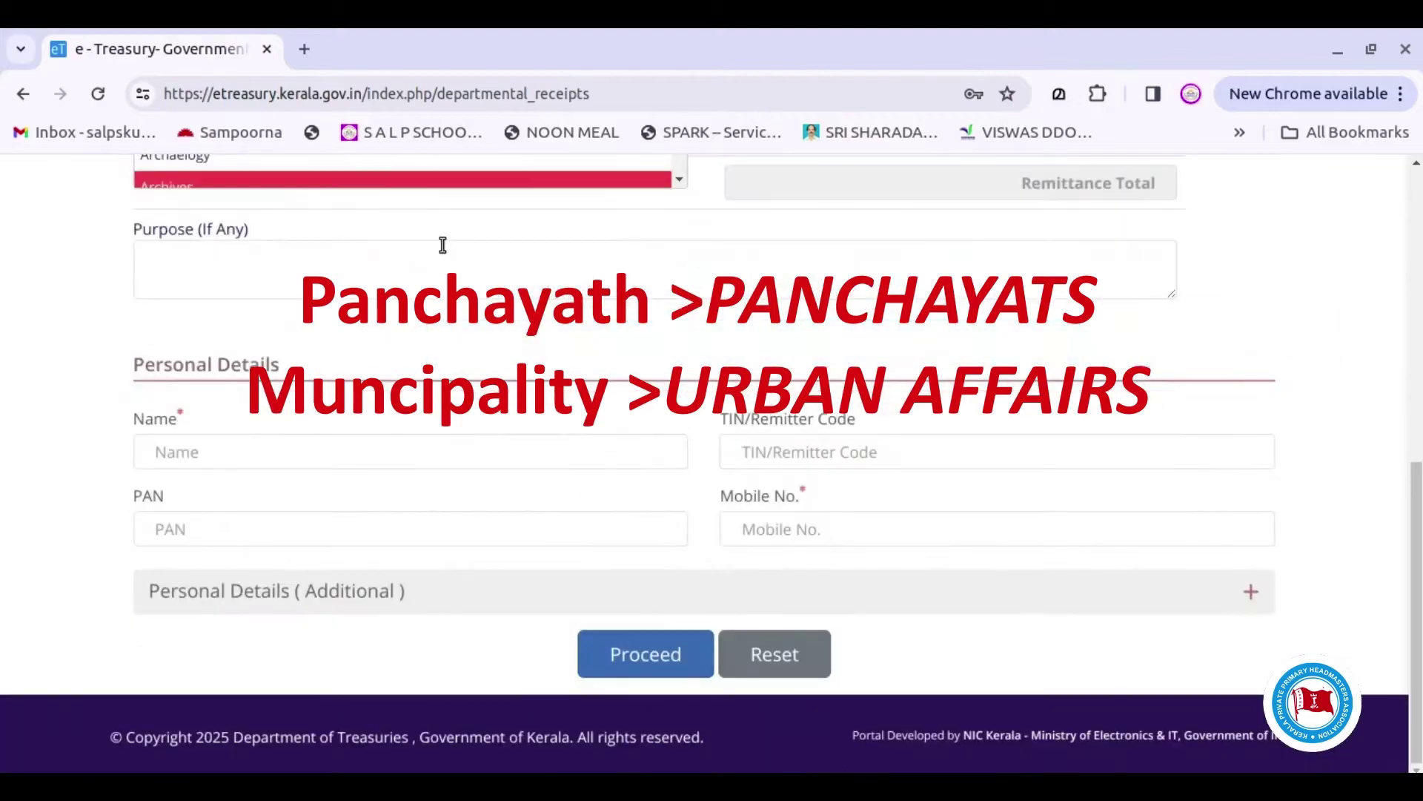
scroll(630, 494, up, 3)
scroll(638, 333, down, 15)
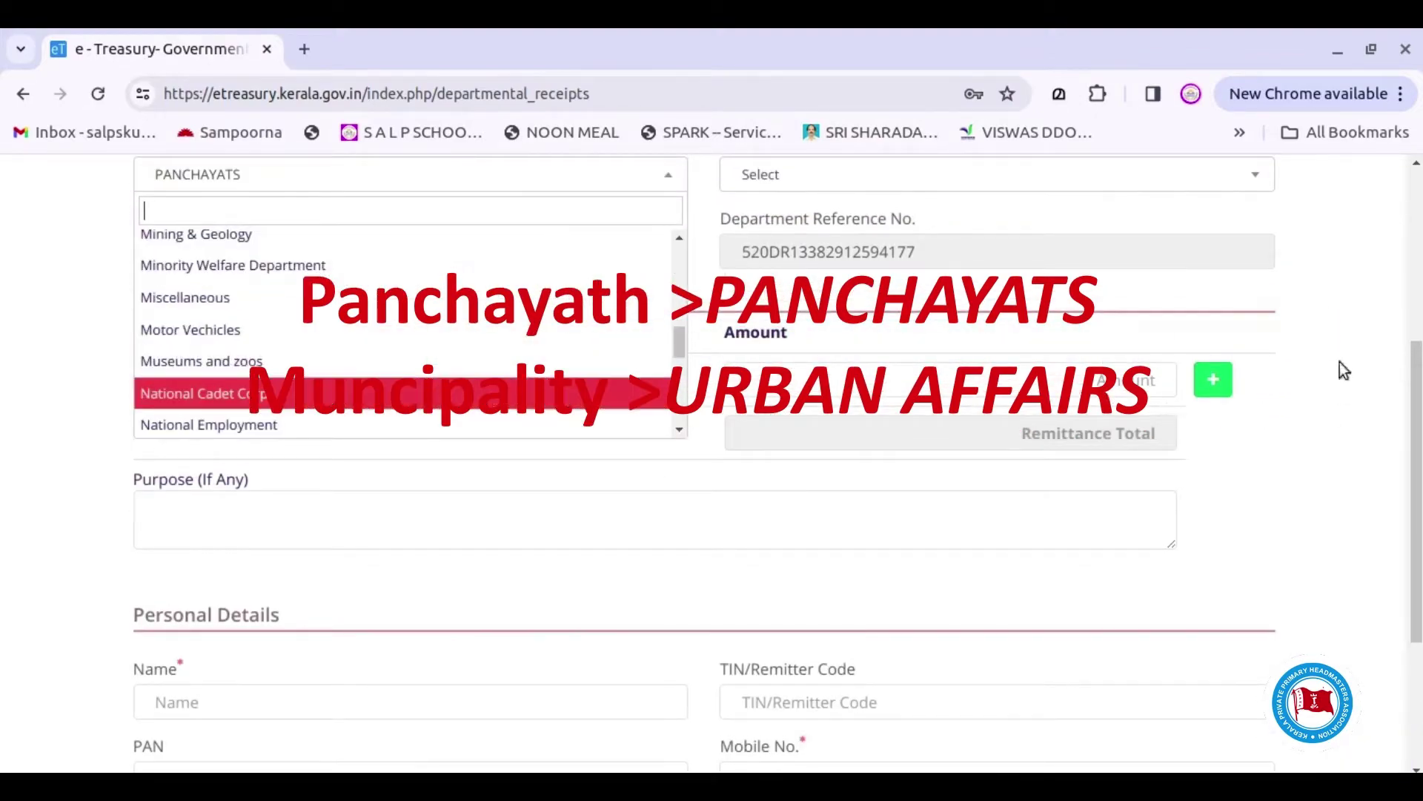
scroll(1418, 444, up, 2)
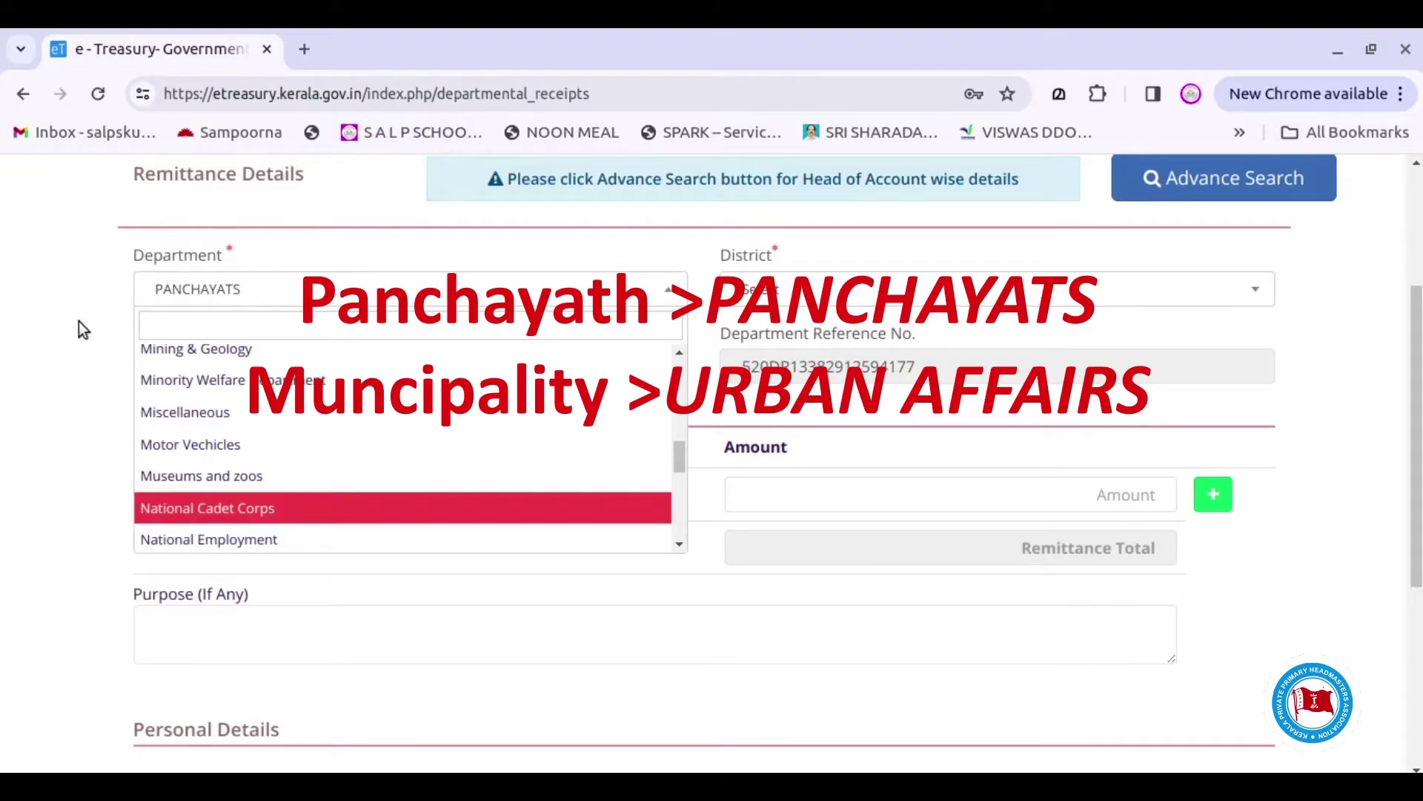
click(101, 350)
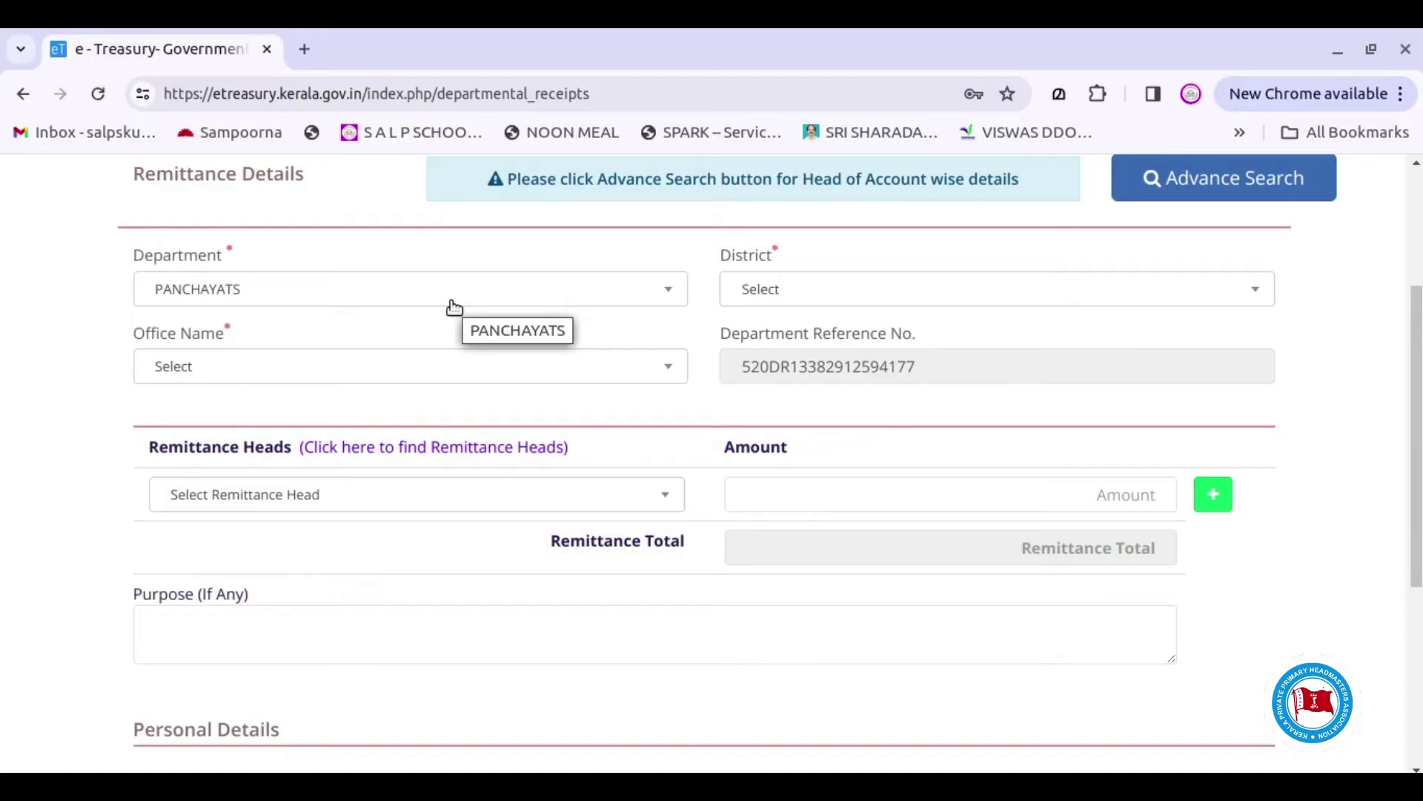
Set the District to Wayanad
click(1170, 301)
scroll(902, 479, down, 4)
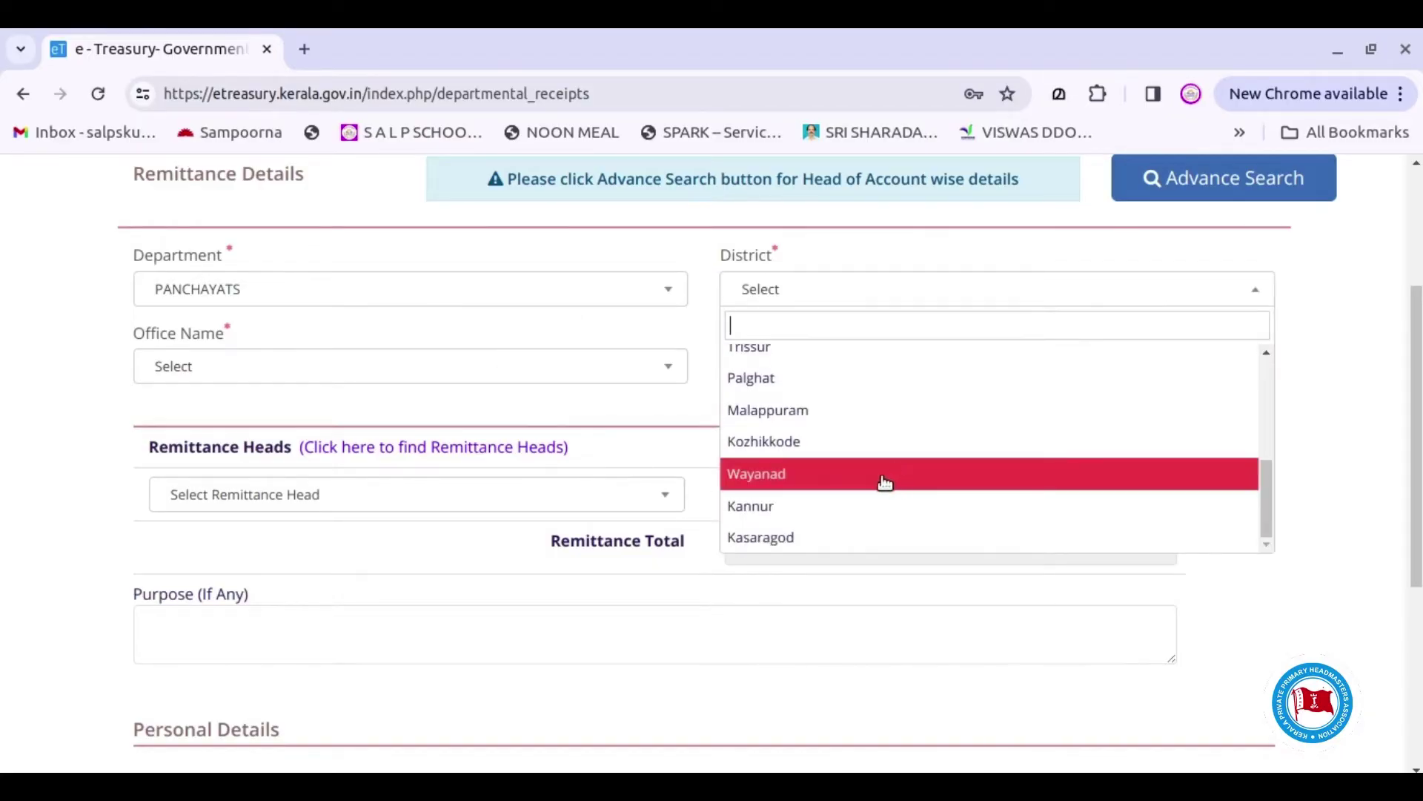
click(853, 480)
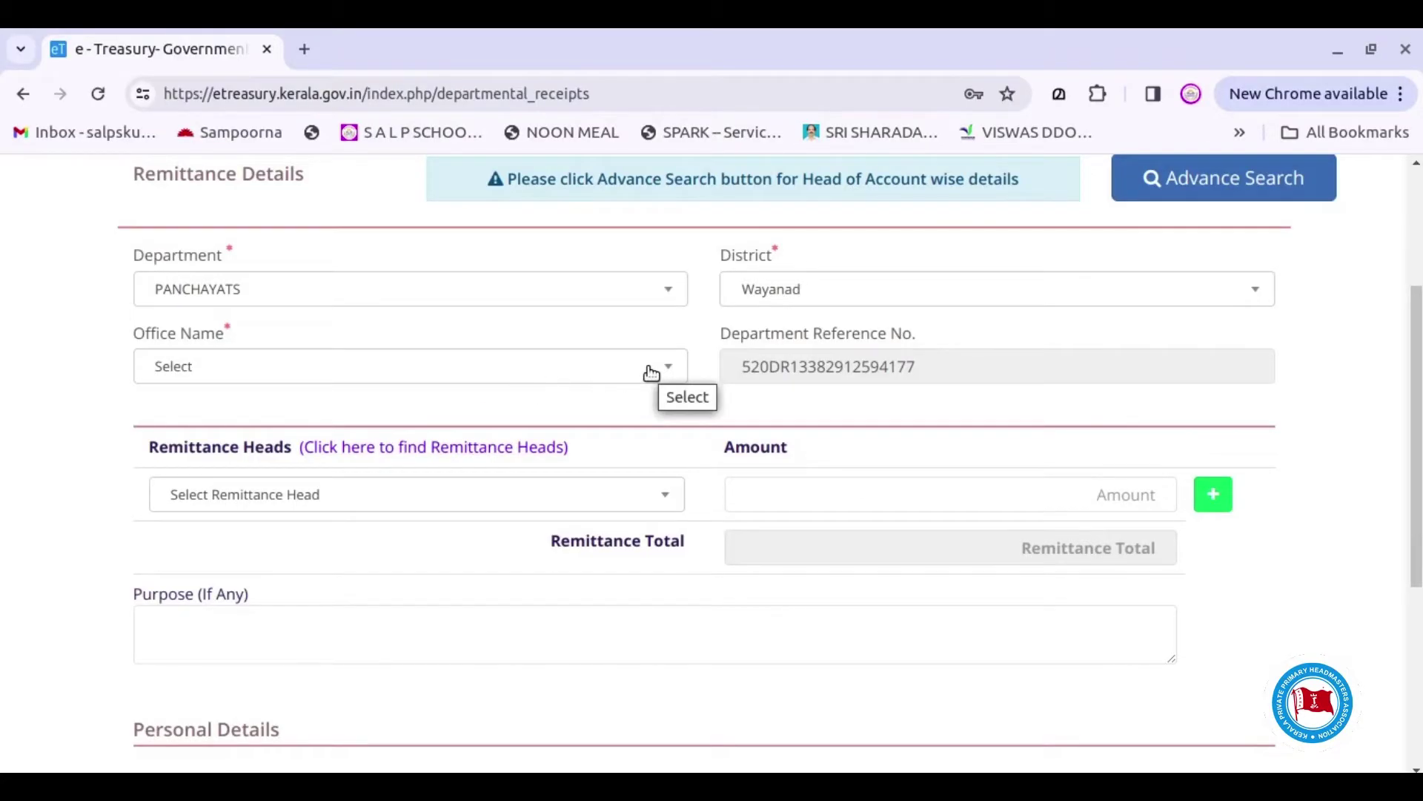
Set the Office Name to PADINHARATHARA GRAMA PANCHAYAT
click(651, 373)
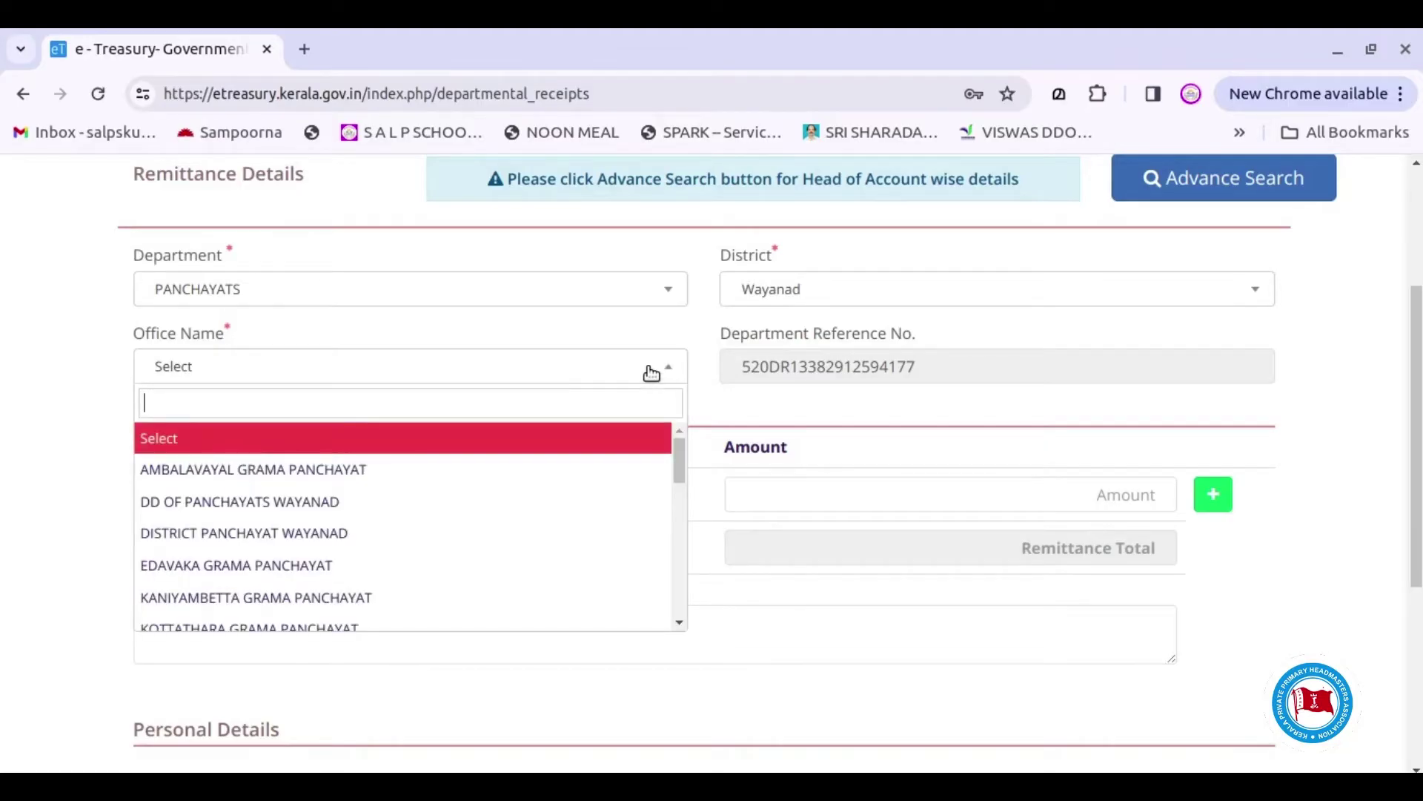
scroll(470, 582, down, 5)
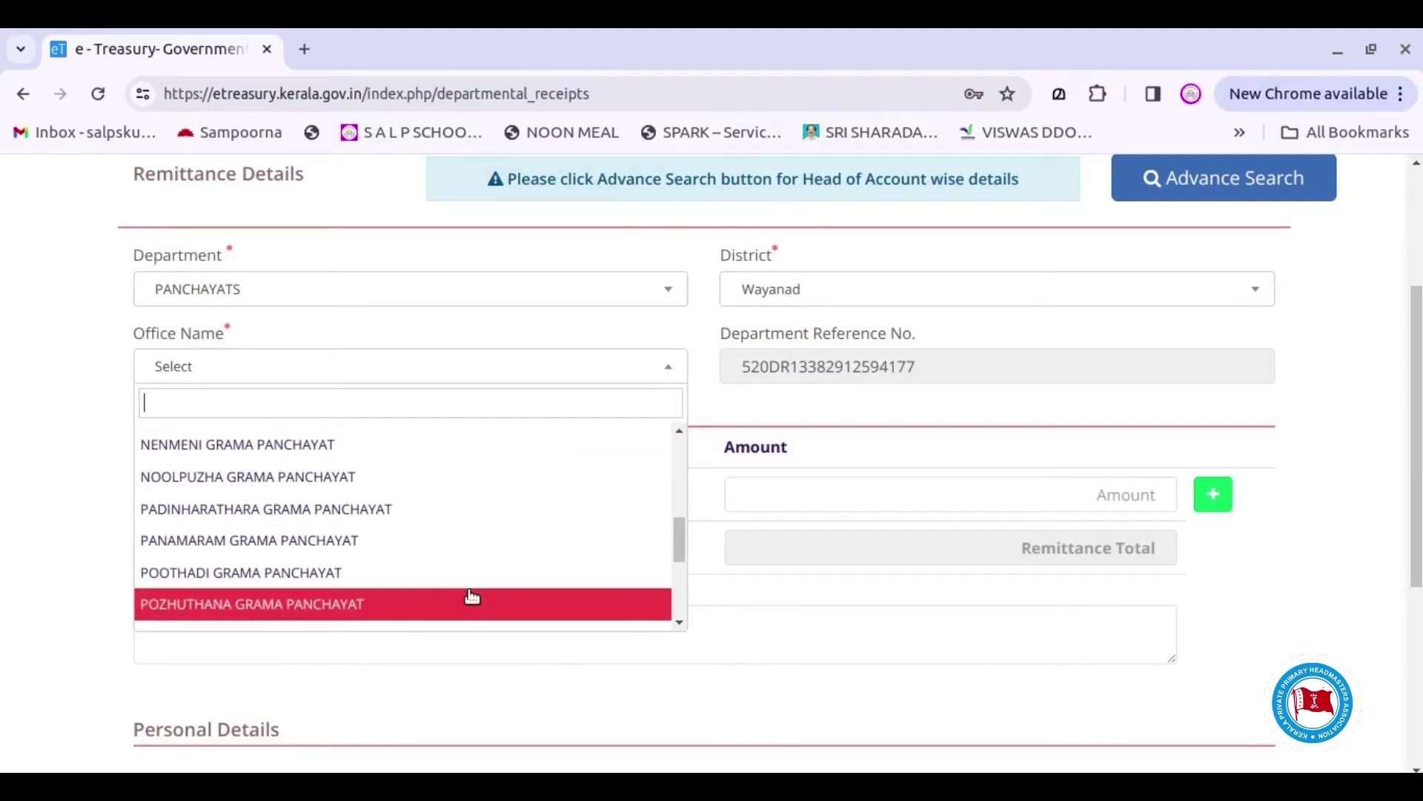
click(394, 519)
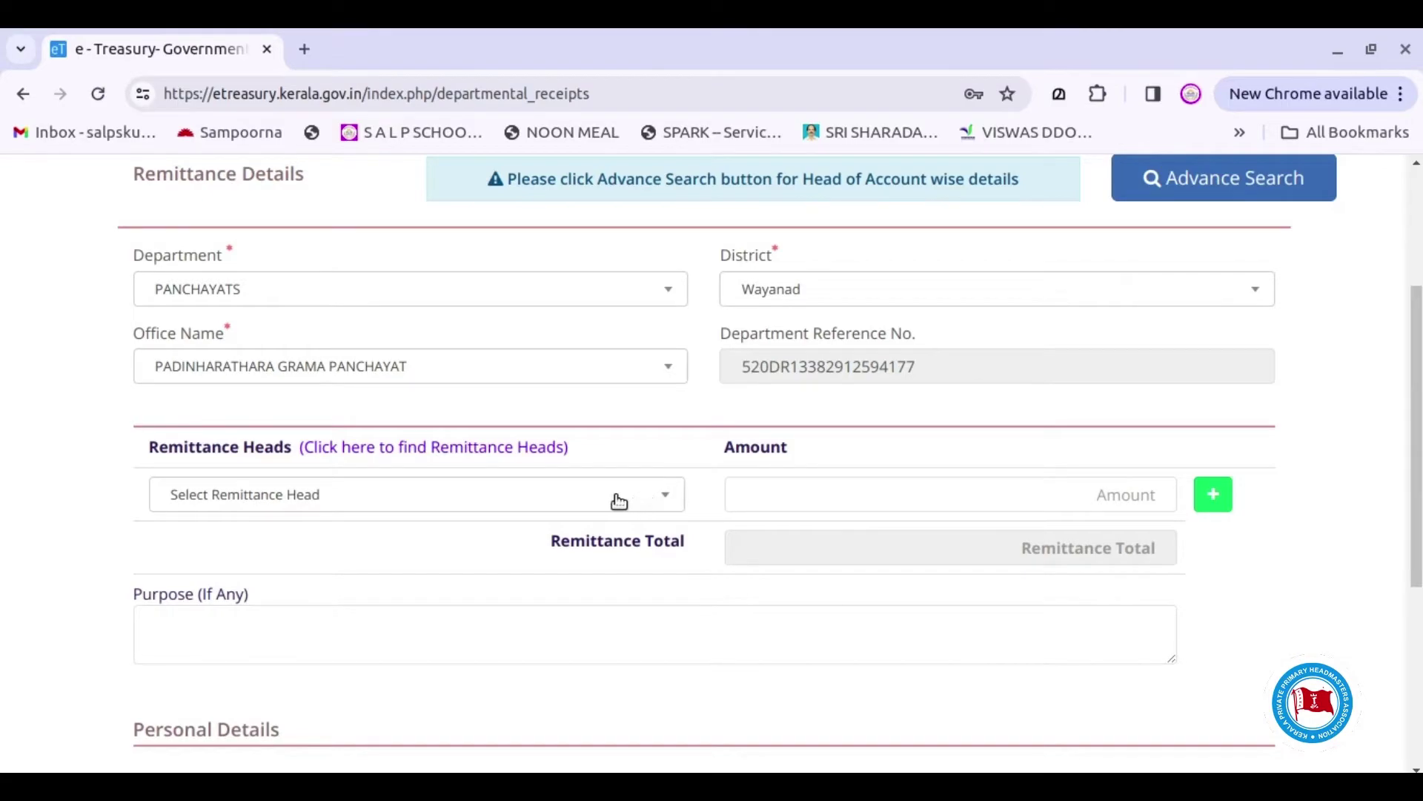
click(659, 502)
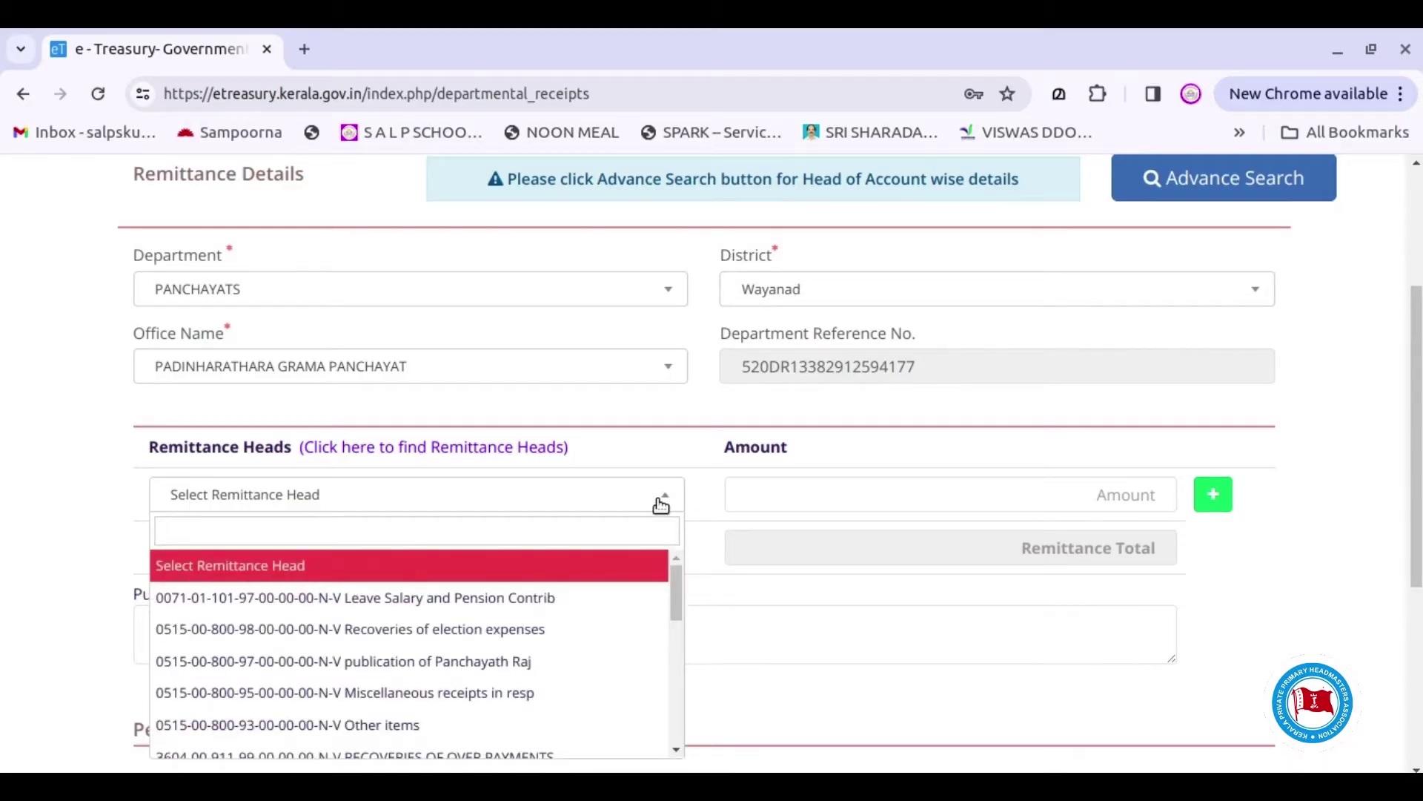
text(0)
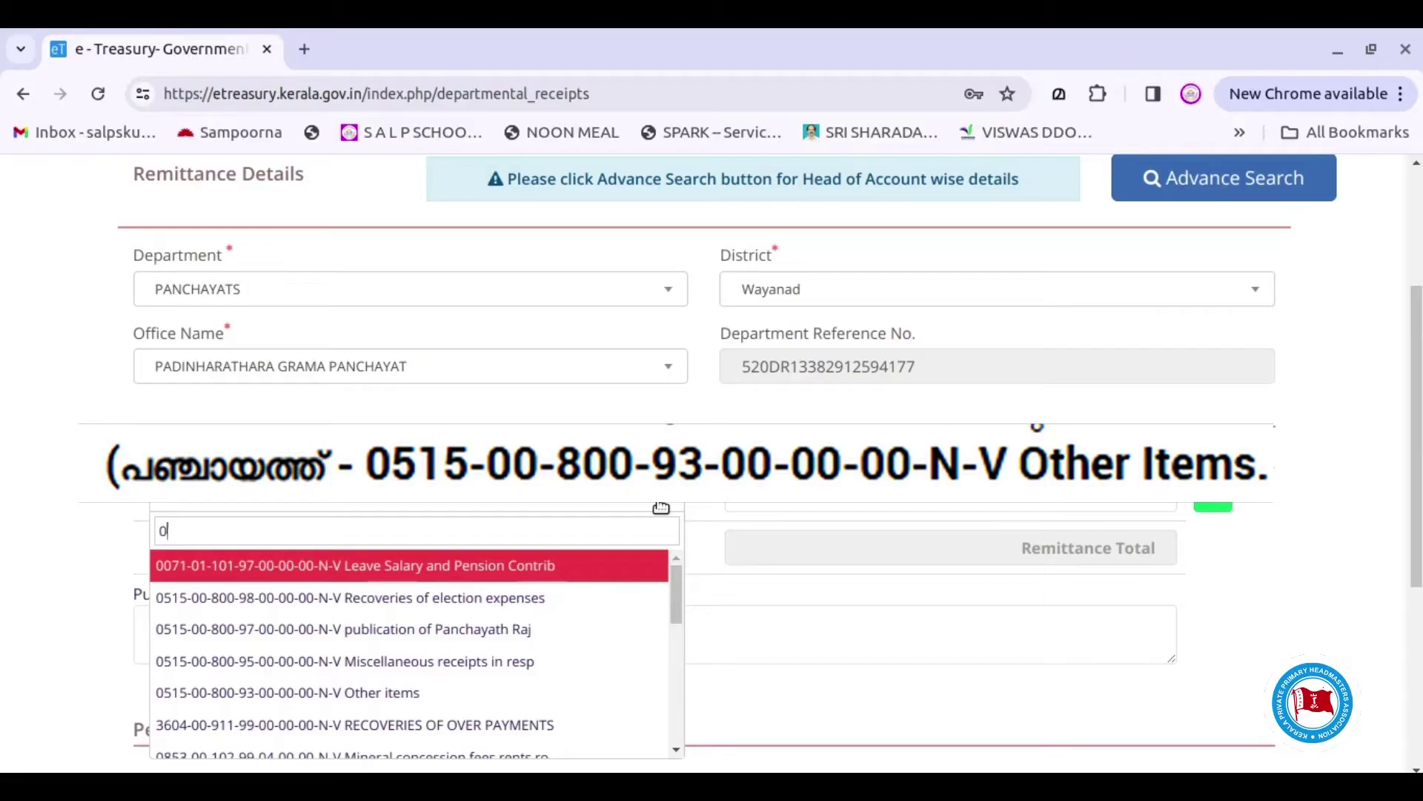
text(515)
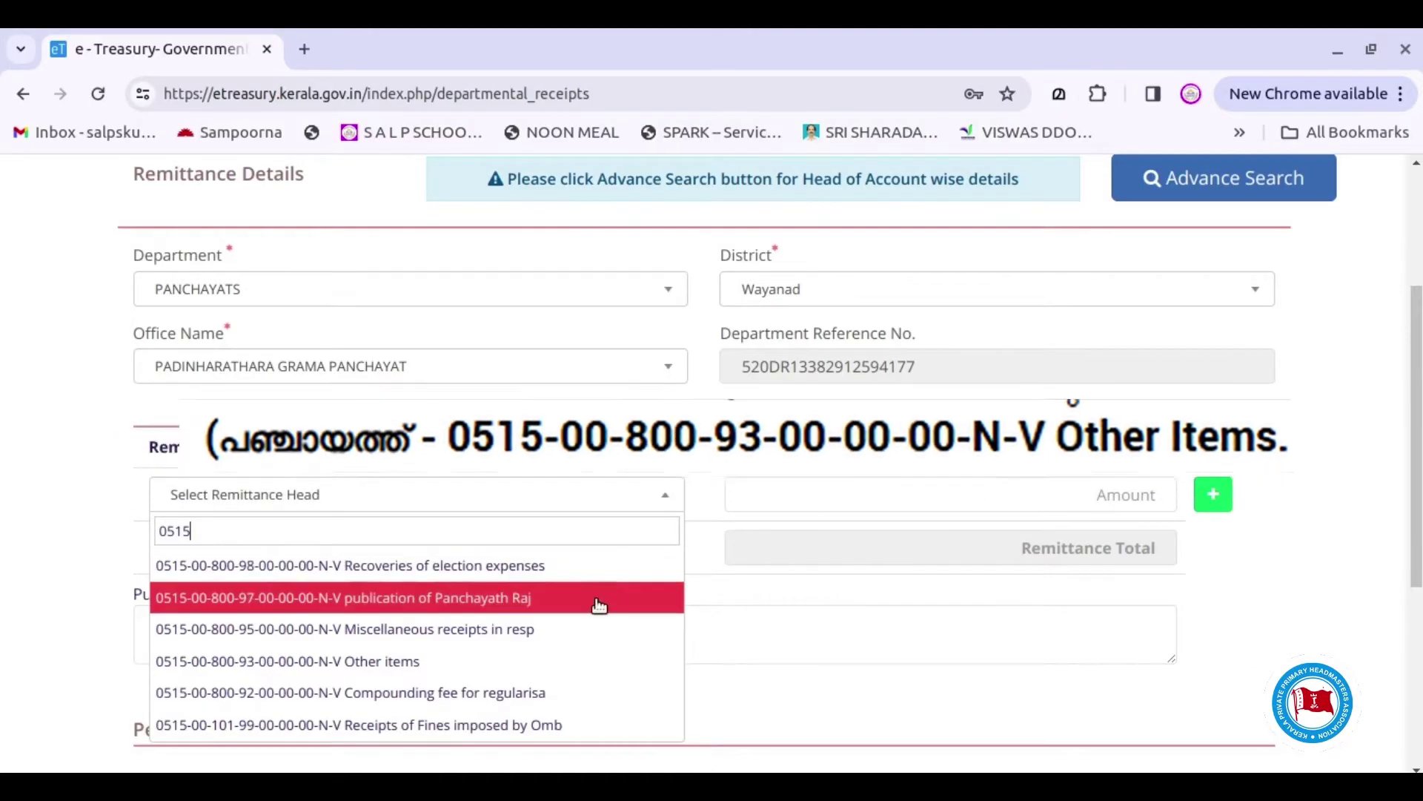
click(595, 673)
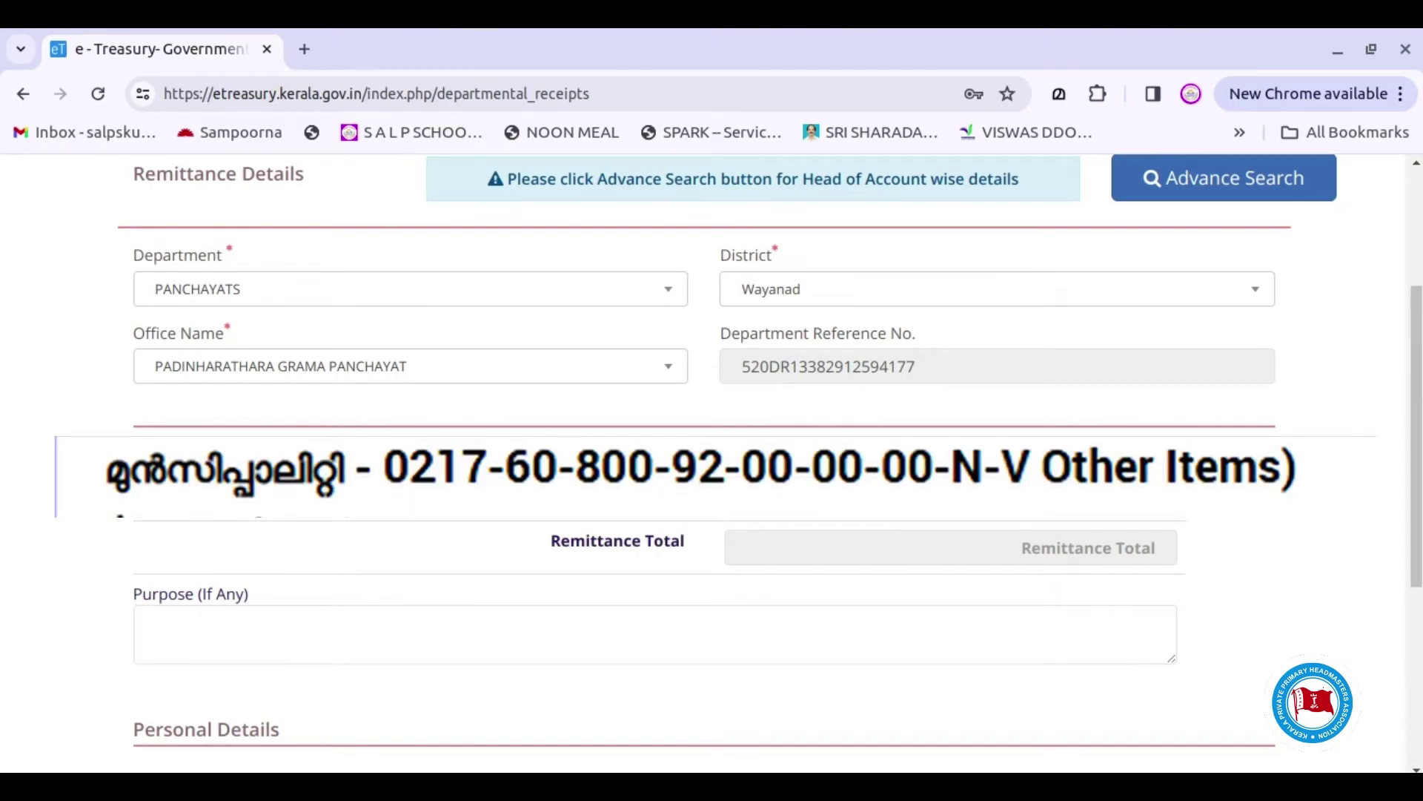
click(925, 498)
text(1)
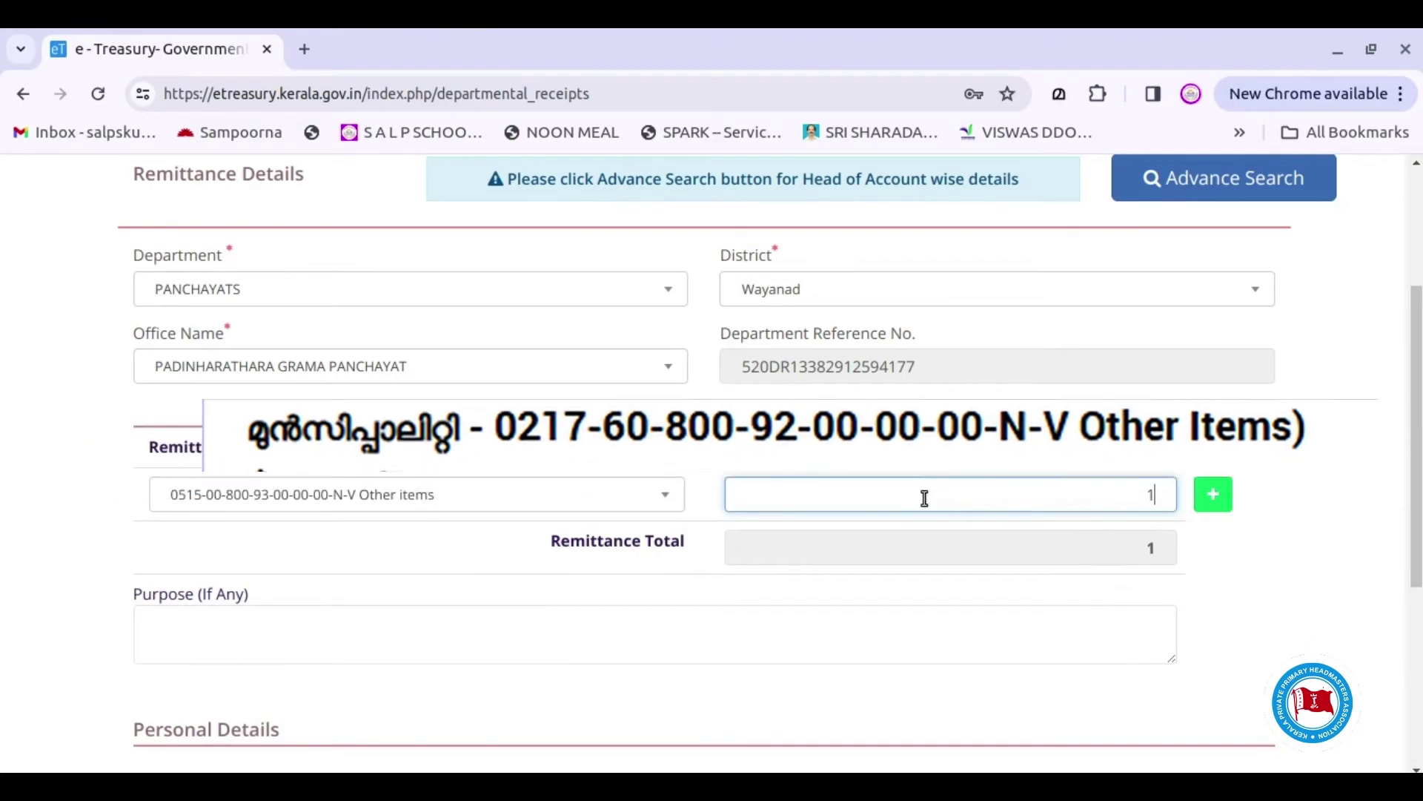
text(50)
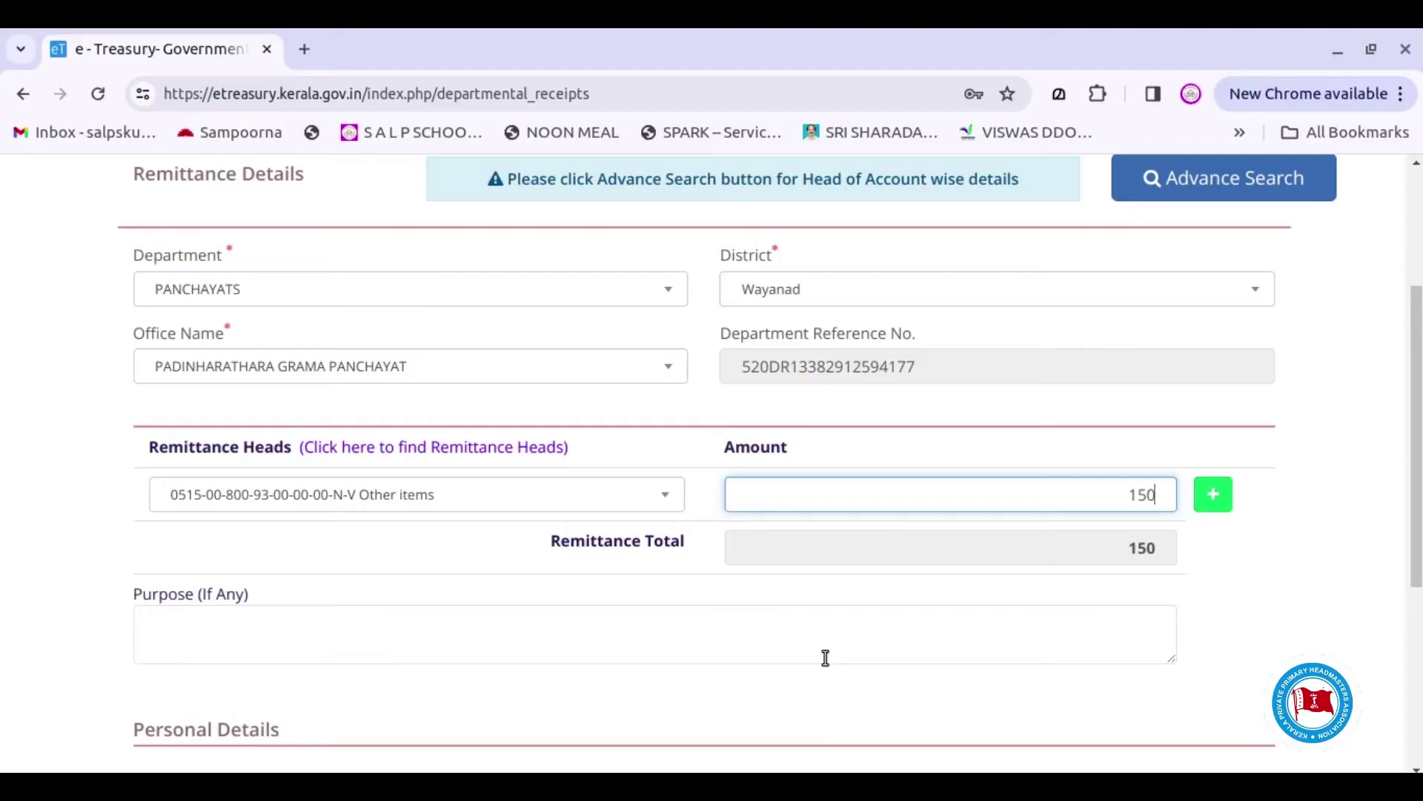
Enter 'fee for fitness certificate application' as the purpose of payment
click(333, 625)
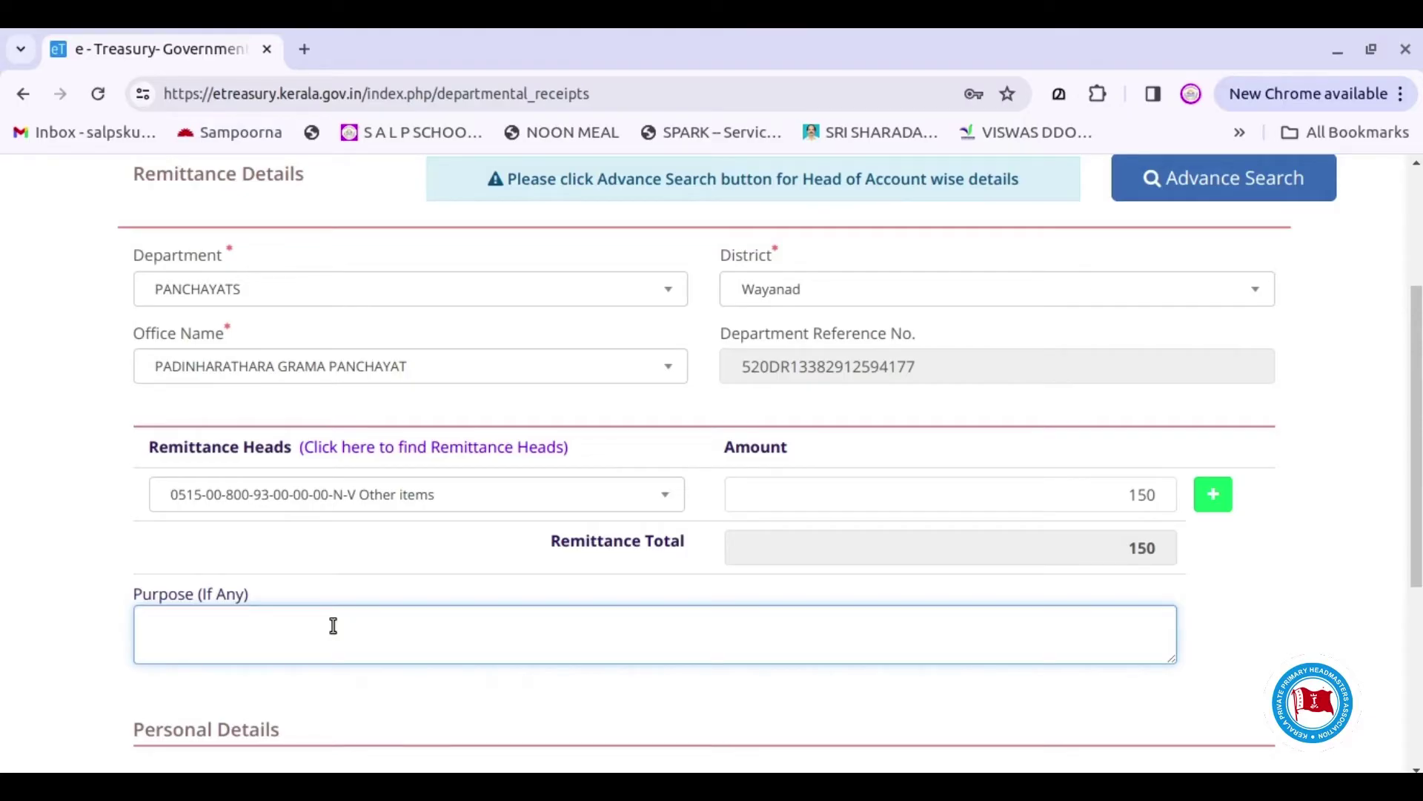
text(fee for fitness certificate application)
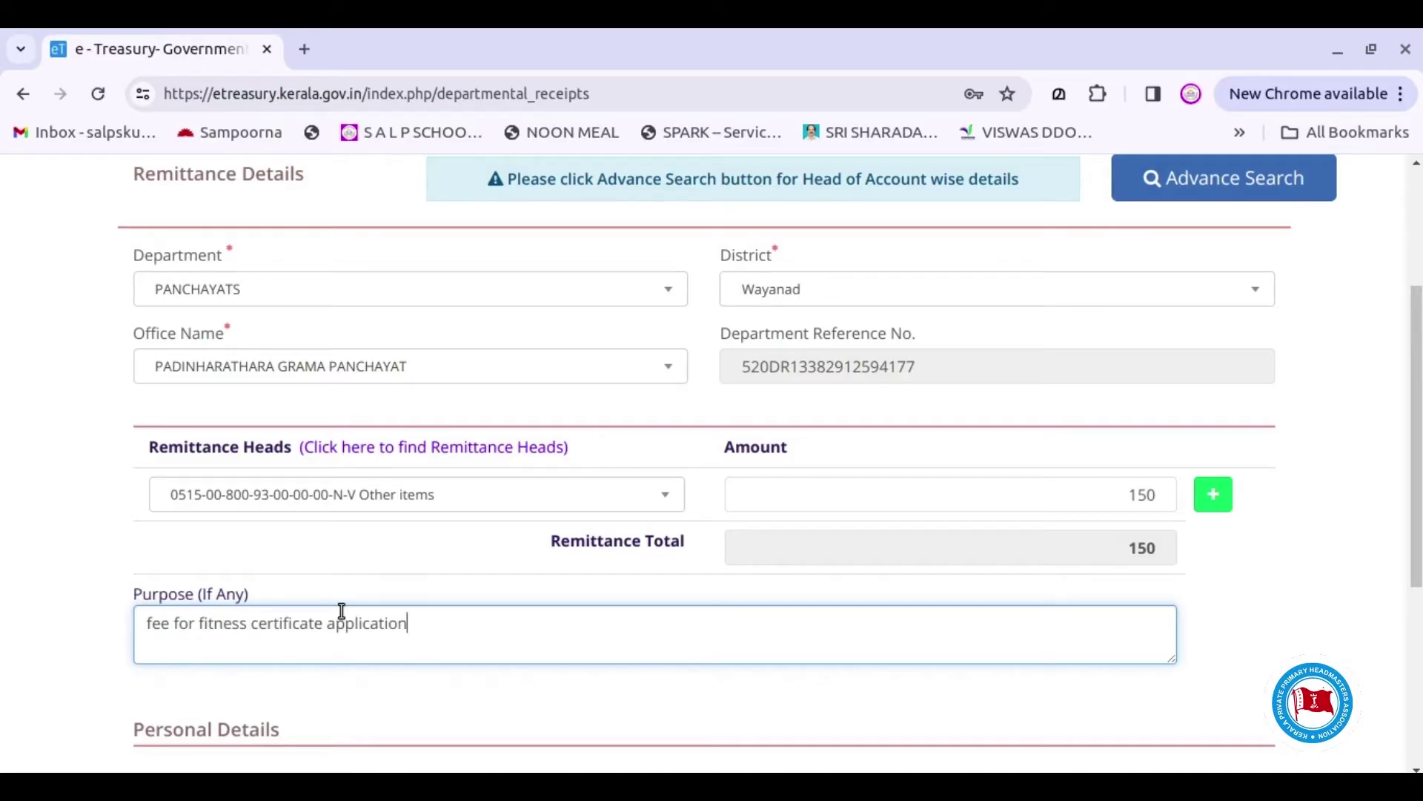
scroll(603, 645, down, 3)
Fill in the remitter's name and mobile number, then submit the form
click(292, 565)
text(M)
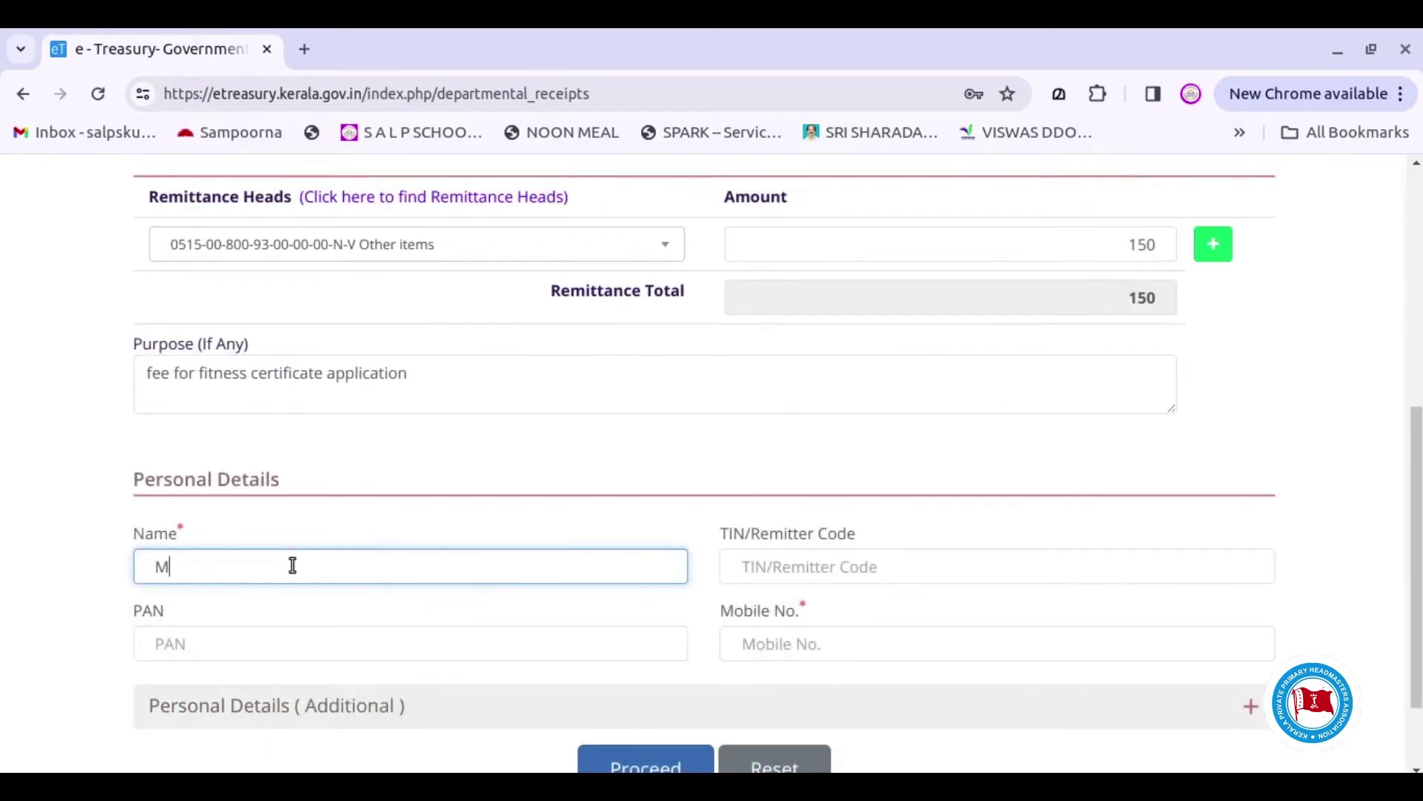
text(ANAGER SALPS KUPPAD)
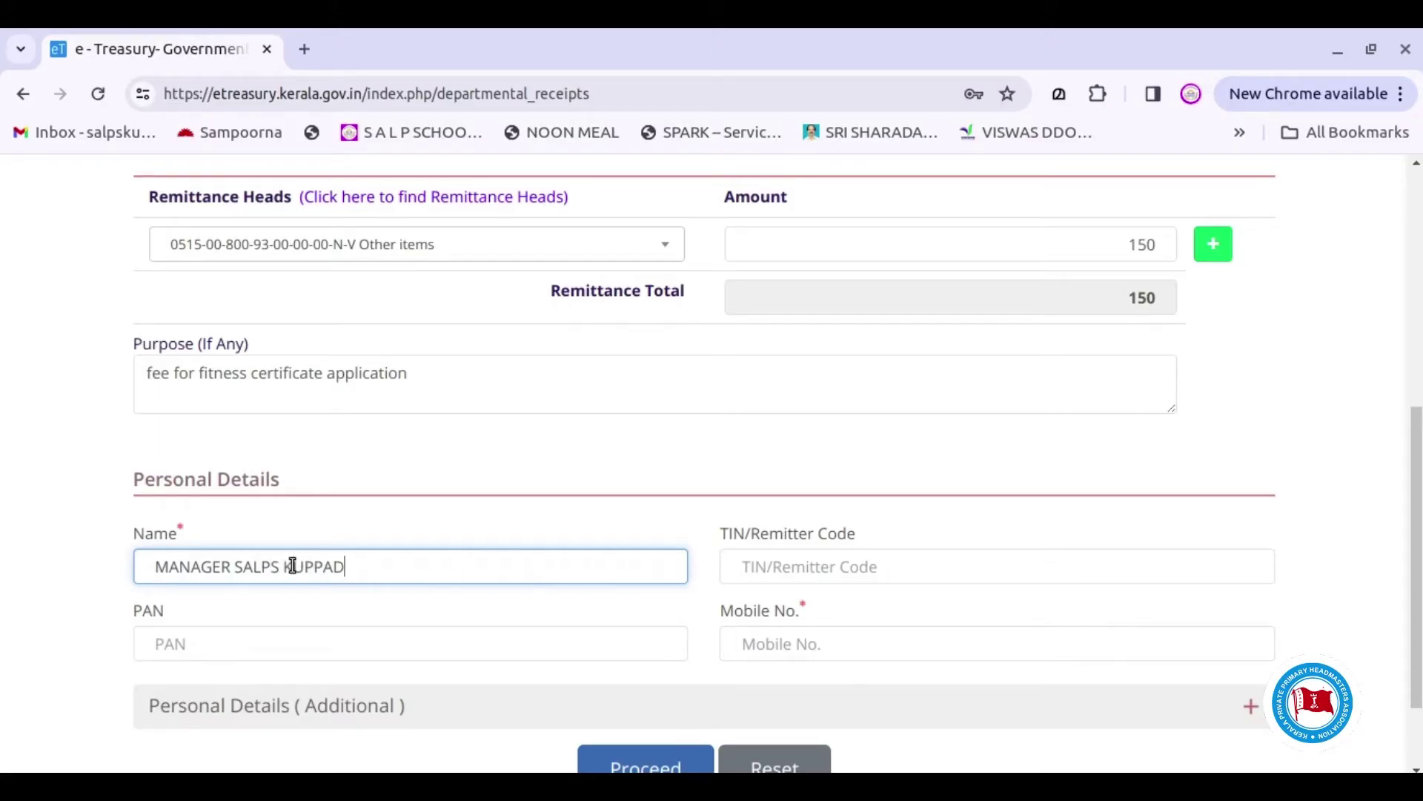
text(ITHARA)
click(508, 468)
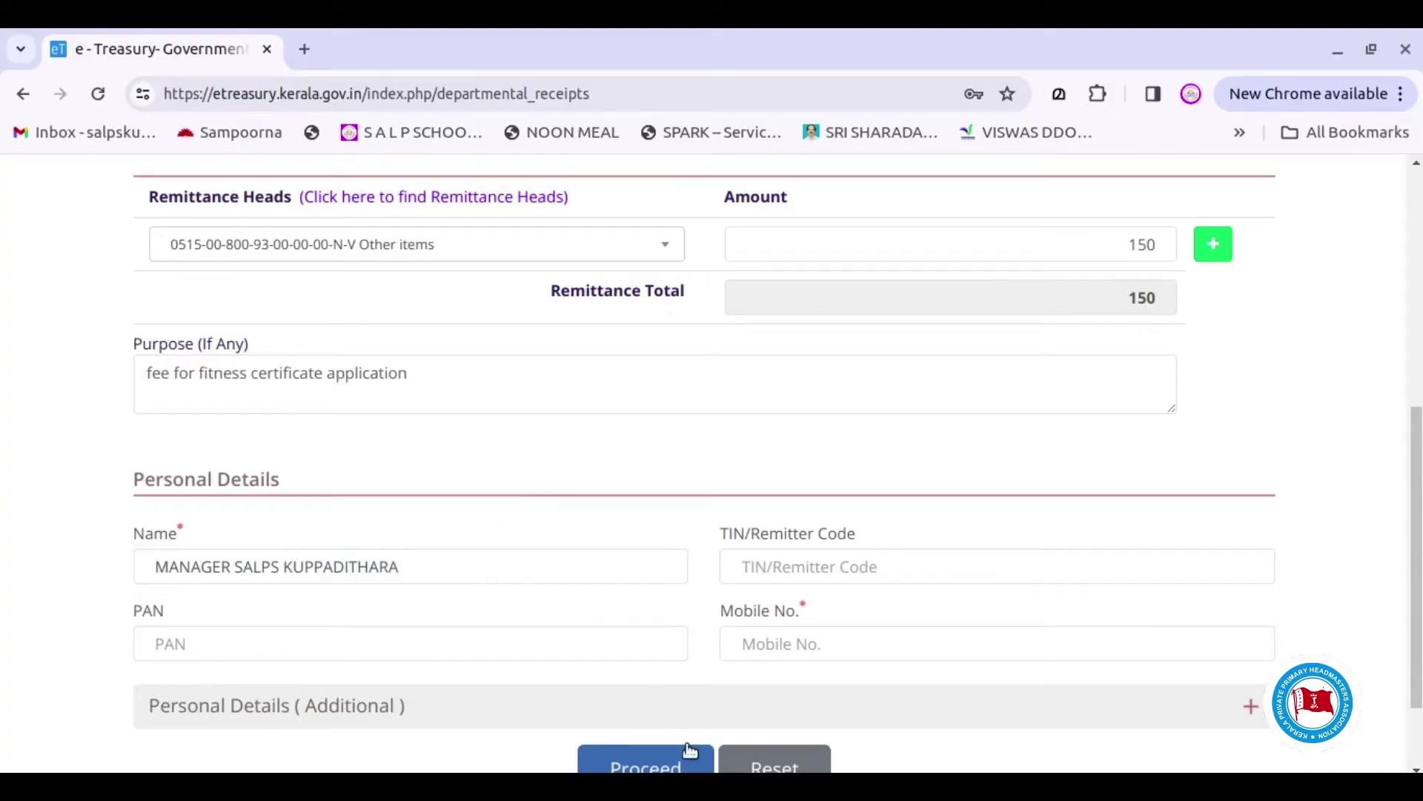
click(799, 645)
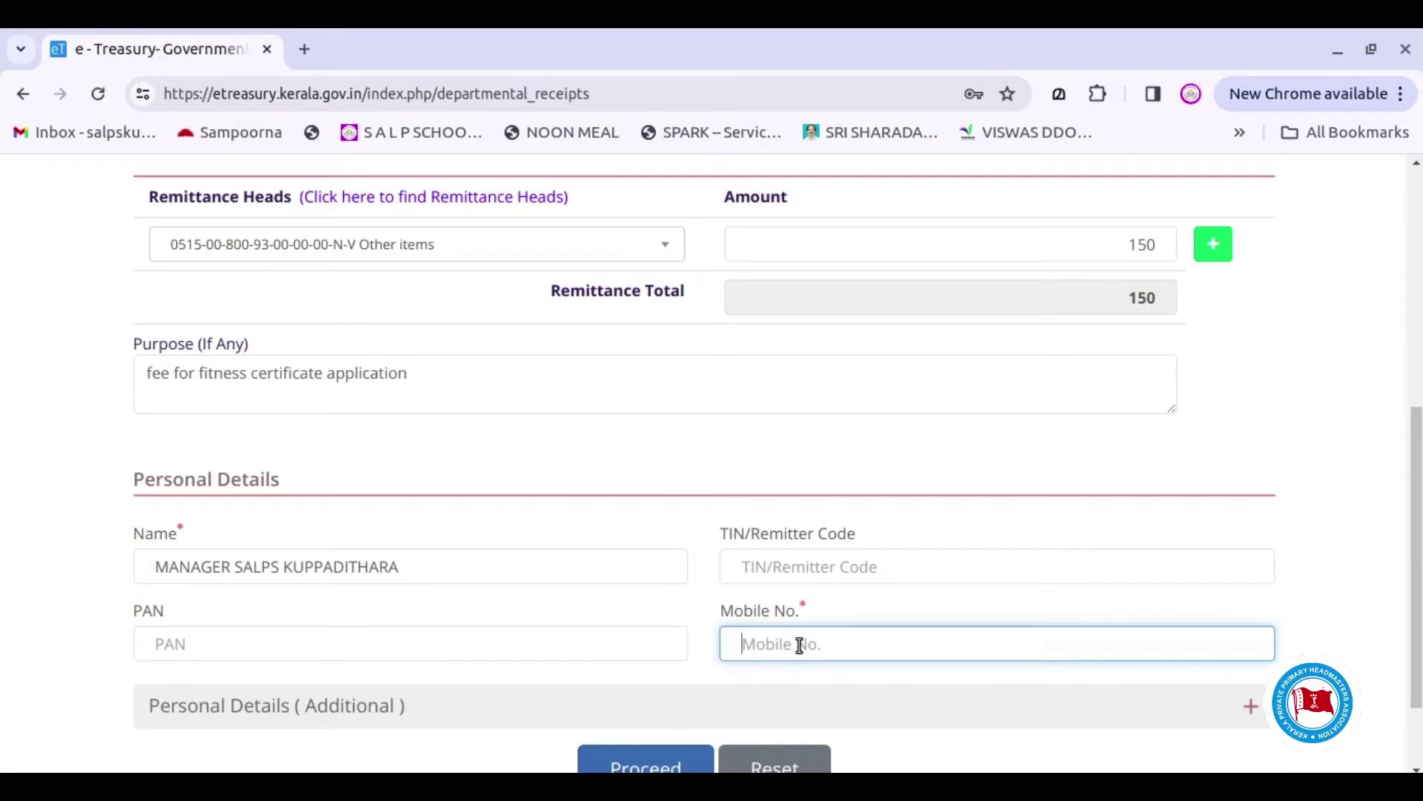
scroll(907, 604, down, 2)
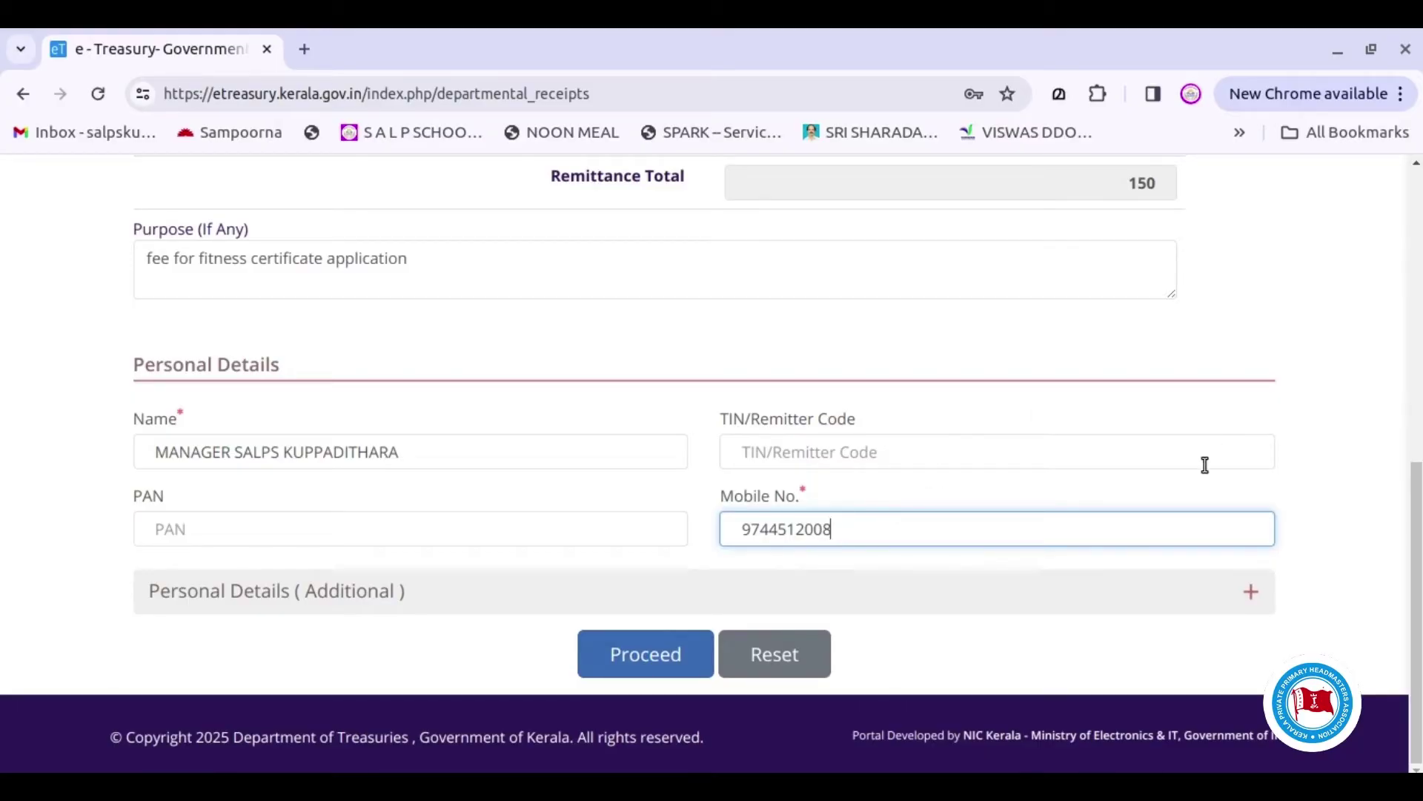
click(657, 665)
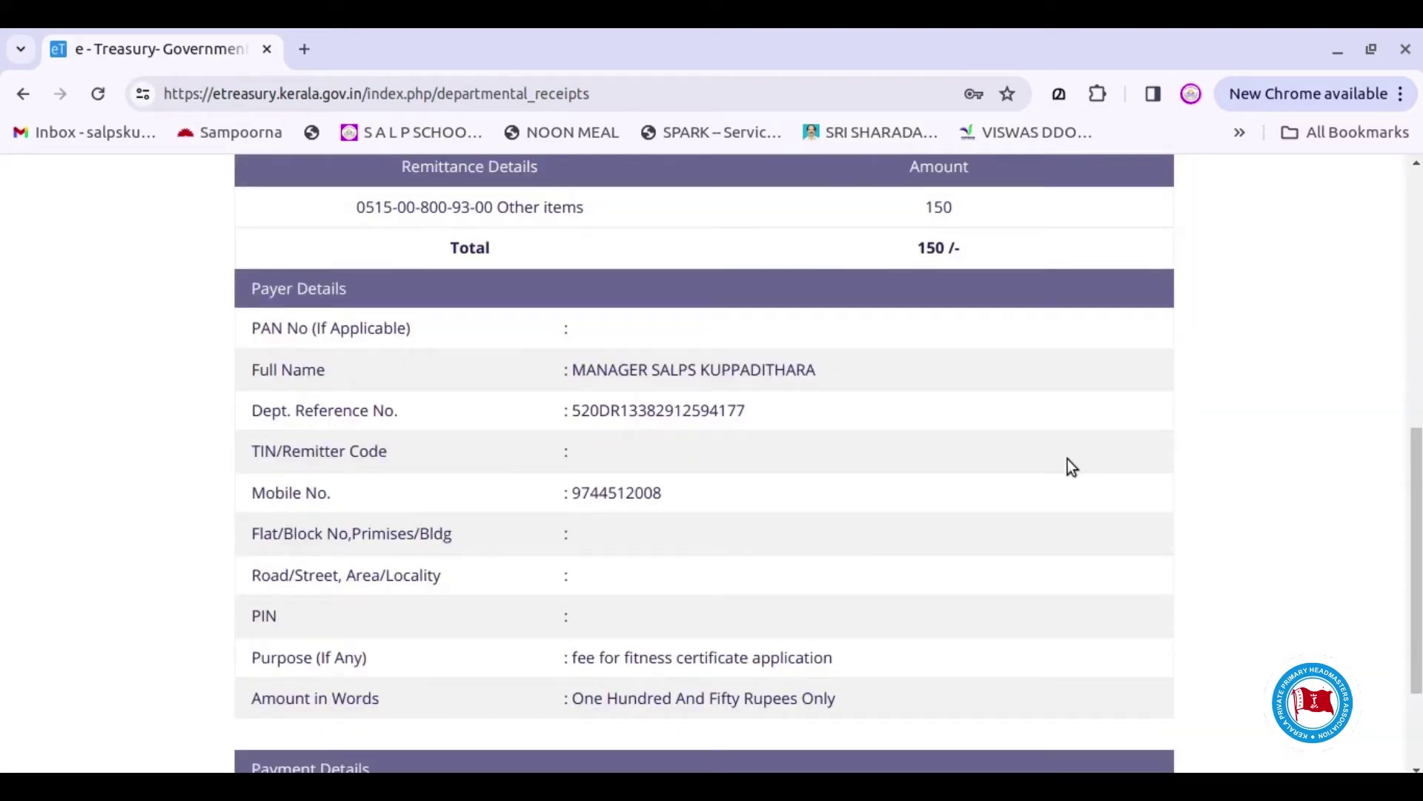
Review the ₹150 PANCHAYATS Payment Summary and proceed with Online Payment
scroll(1068, 459, up, 2)
scroll(1061, 472, up, 6)
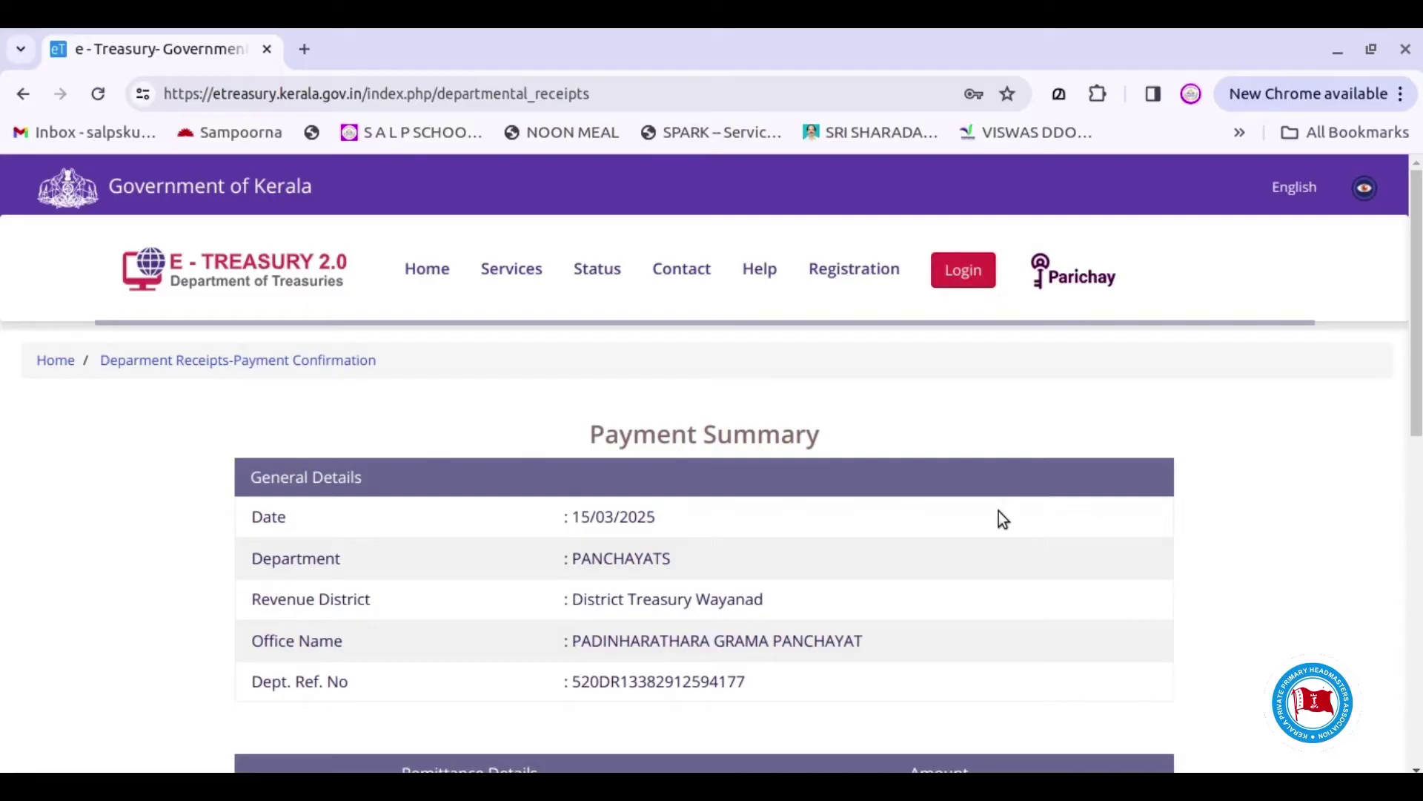
scroll(999, 511, down, 2)
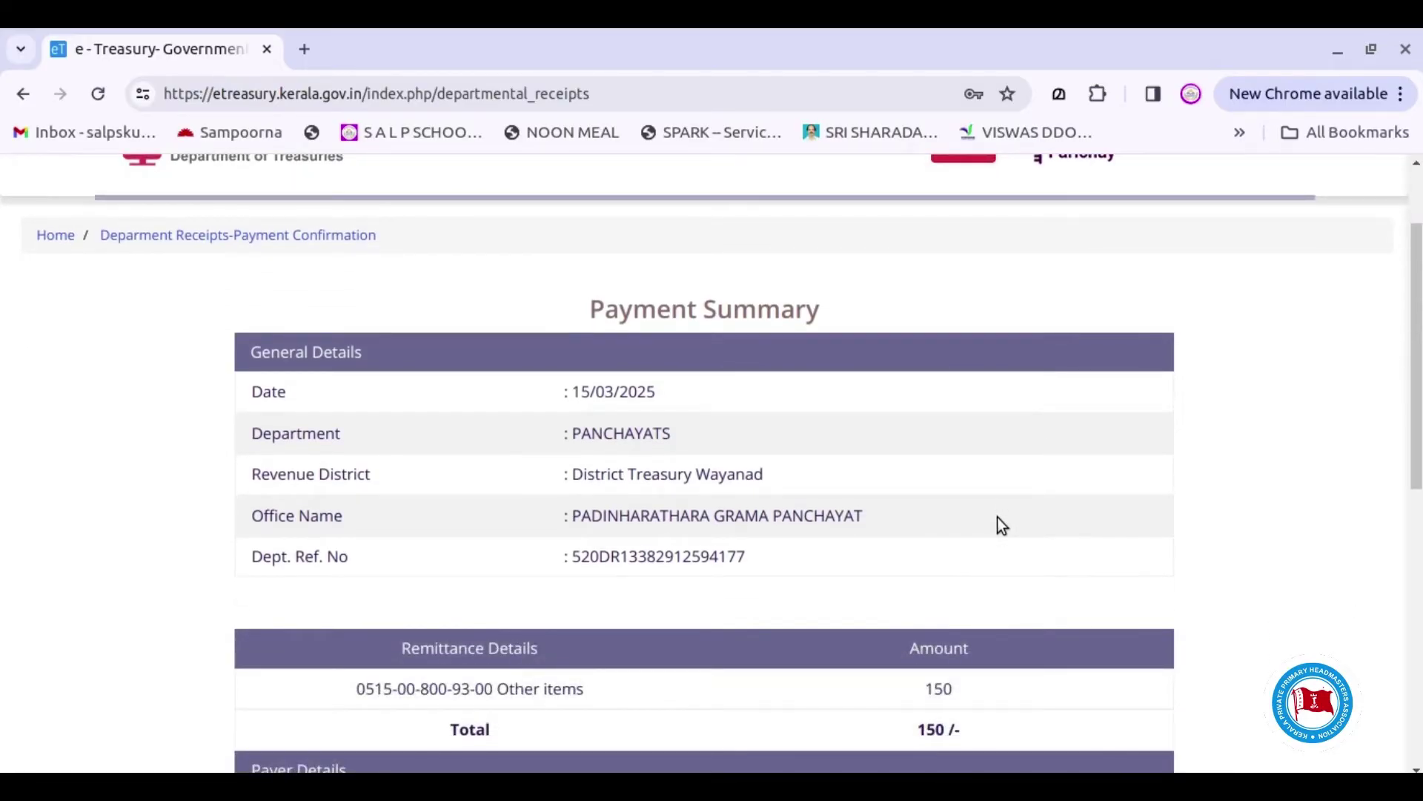
scroll(1001, 525, down, 2)
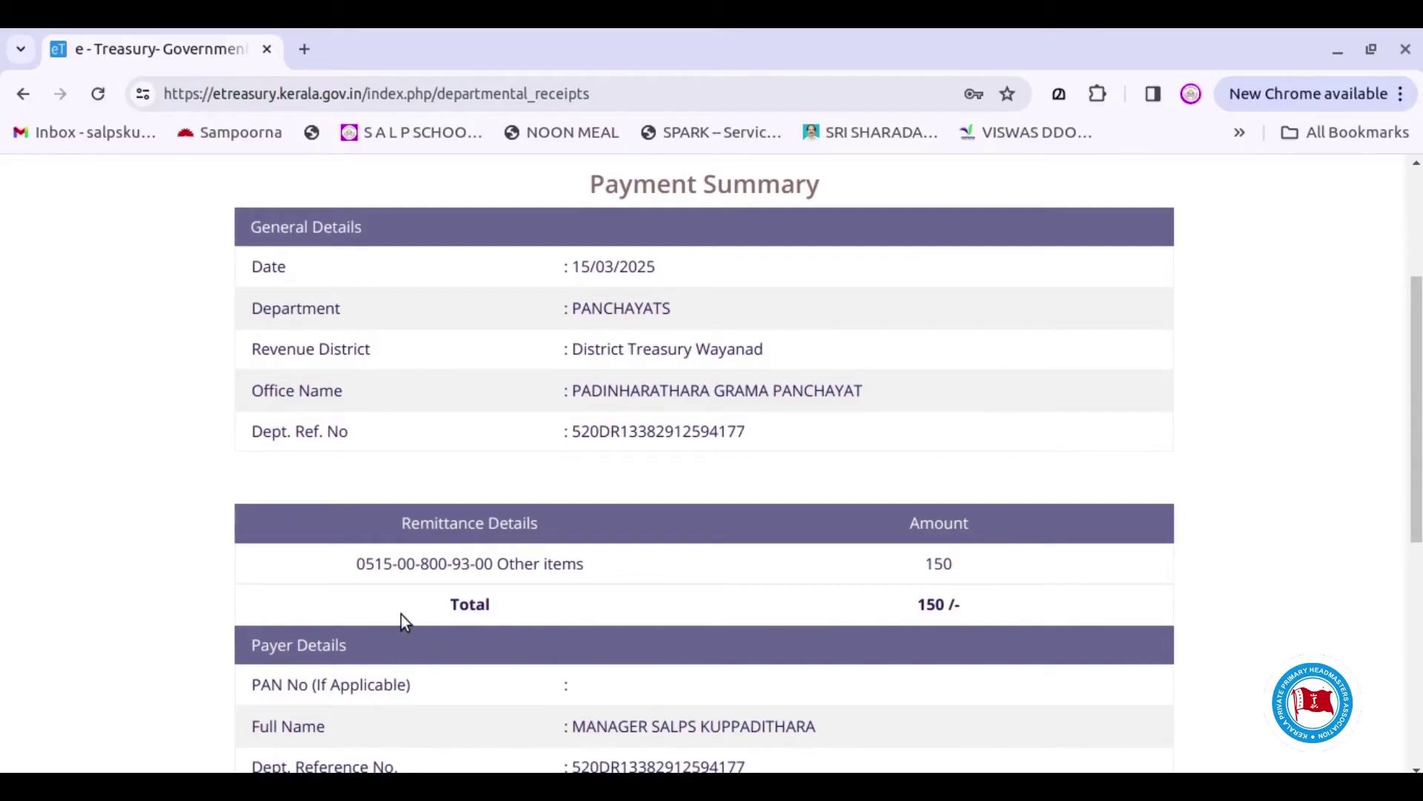
scroll(1005, 564, down, 2)
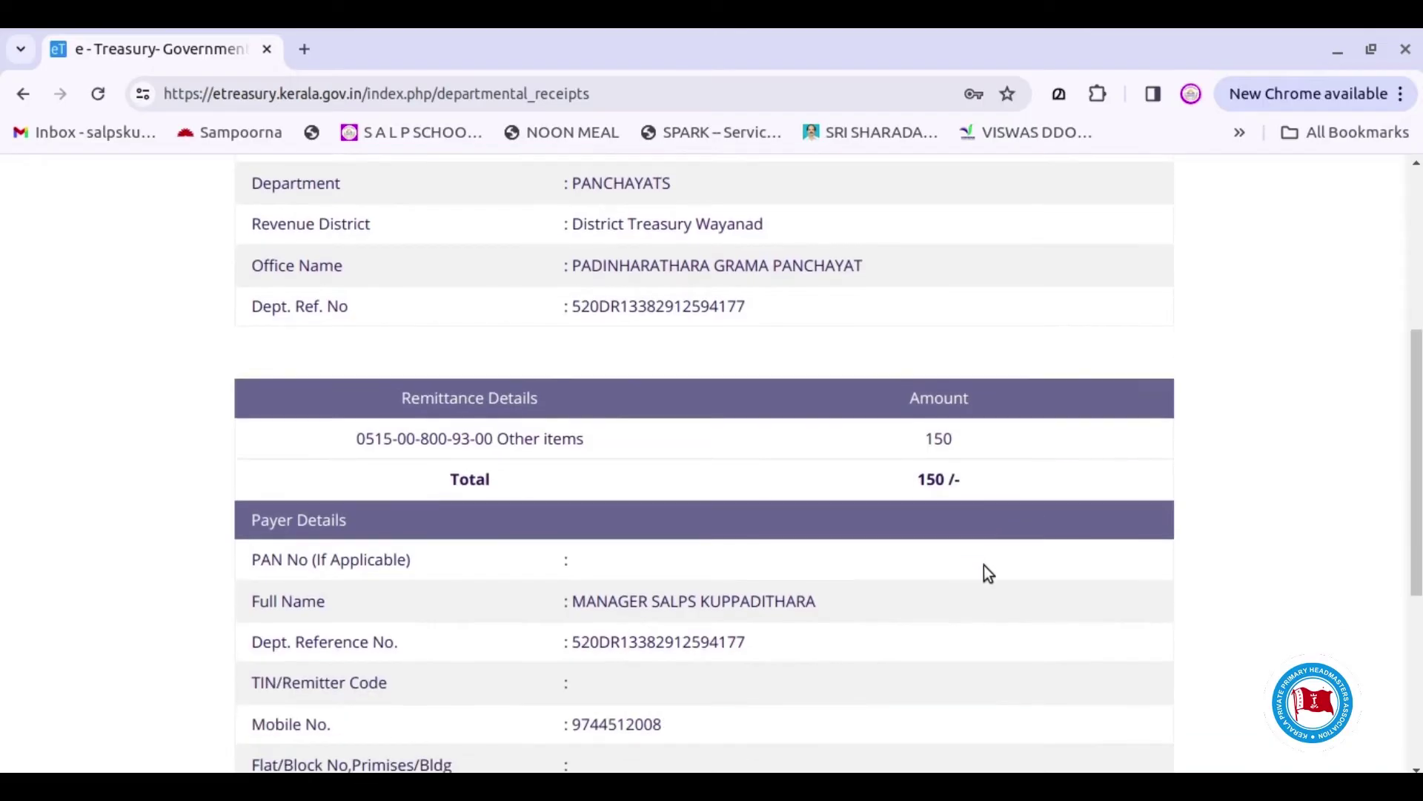
scroll(680, 645, down, 4)
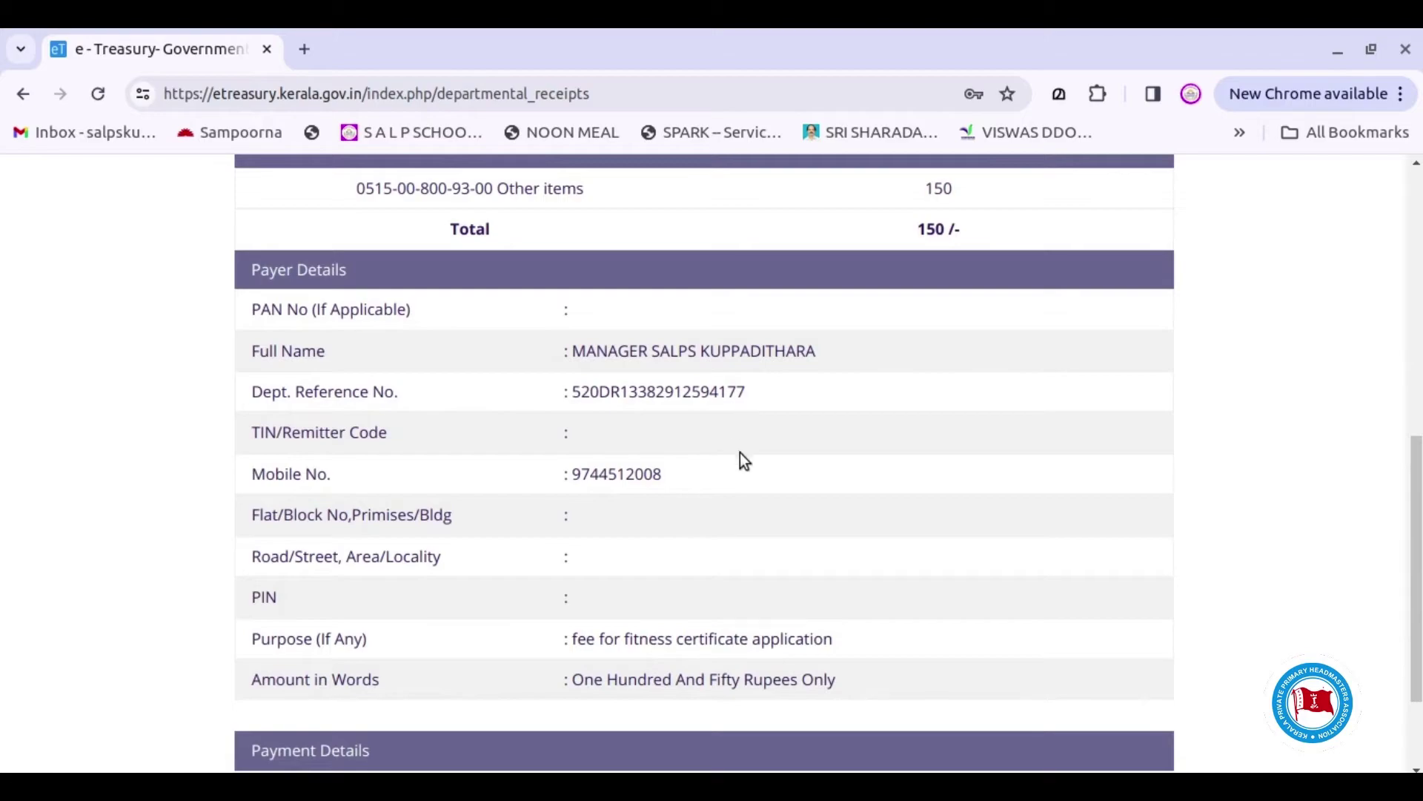
scroll(742, 454, down, 2)
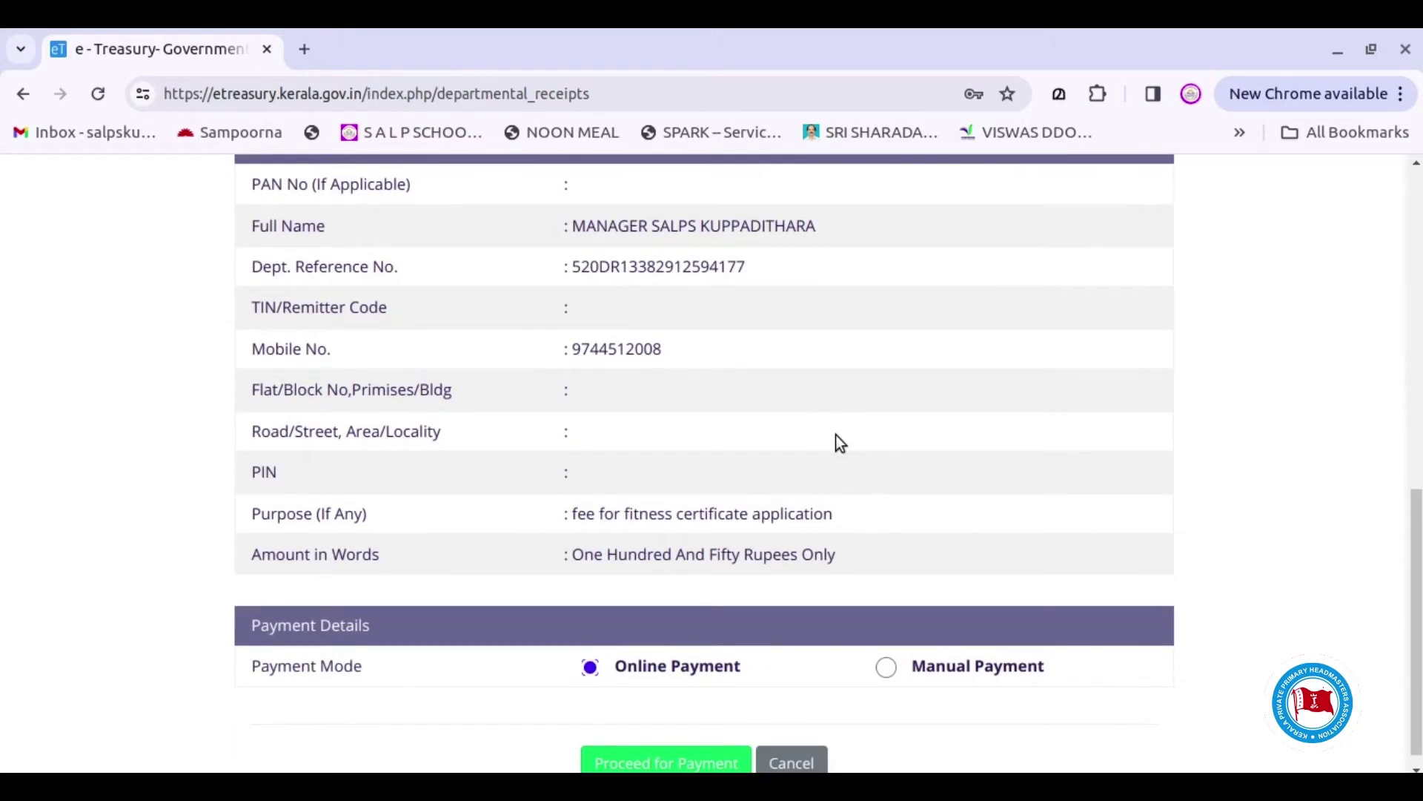
scroll(838, 449, down, 1)
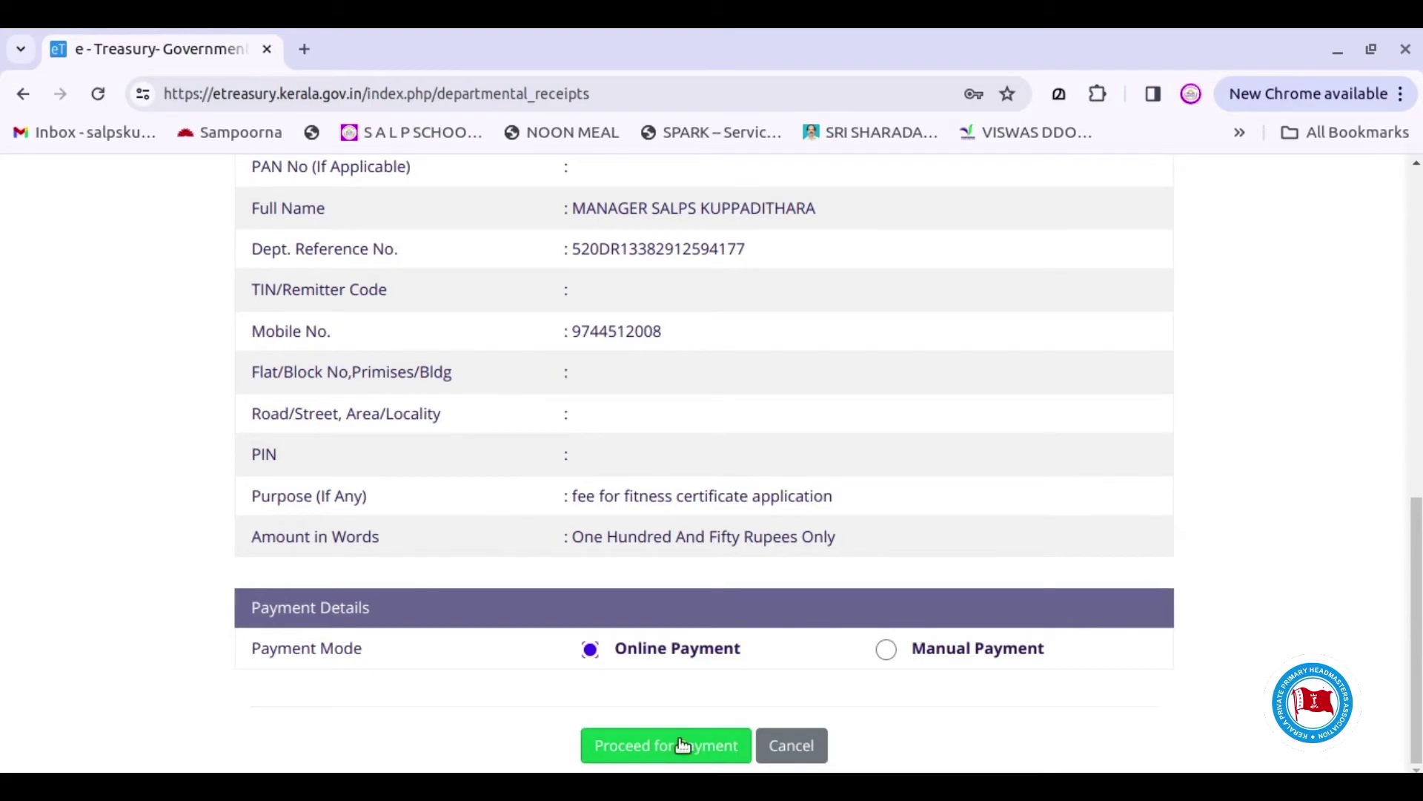
click(679, 750)
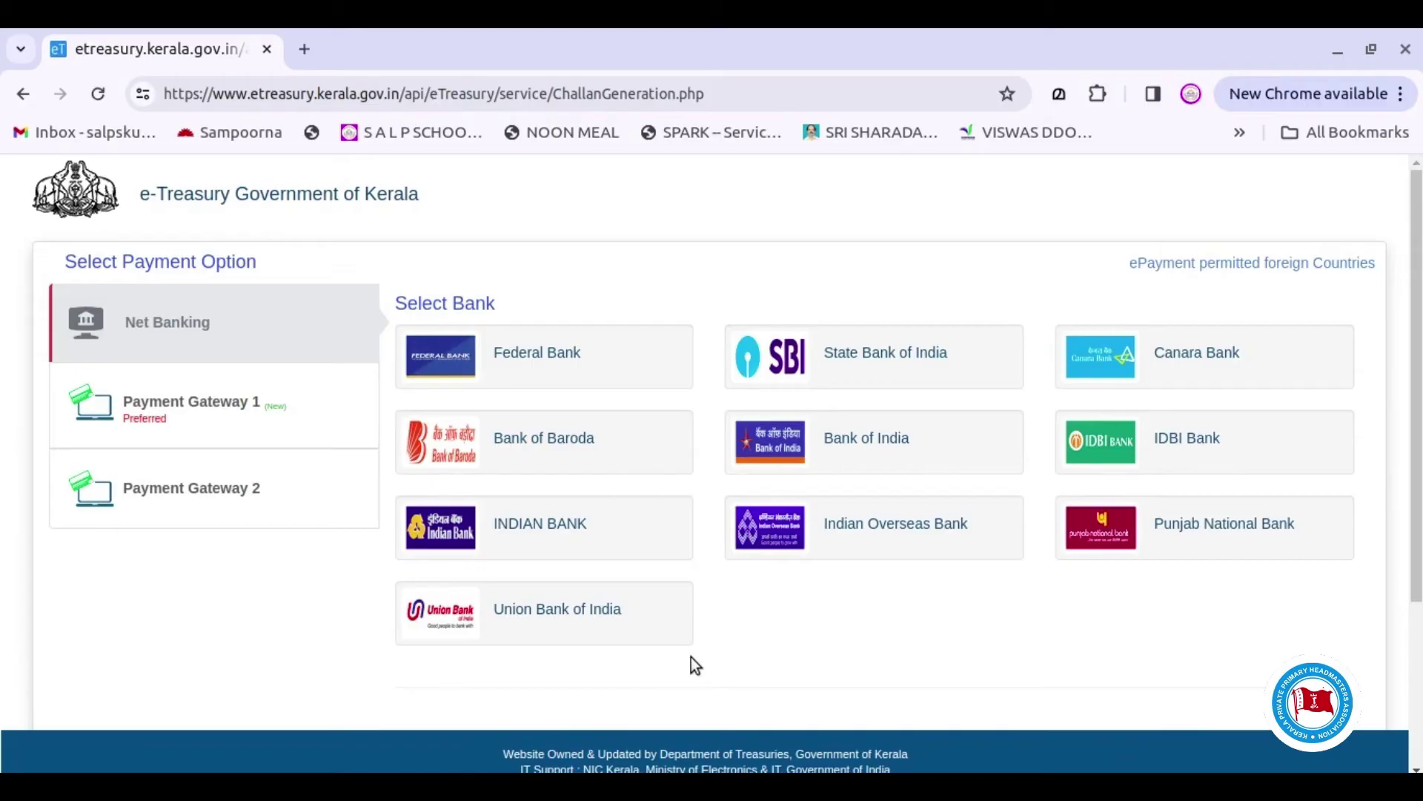
Select Payment Gateway 1, proceed for payment, and acknowledge the generated GRN
click(212, 422)
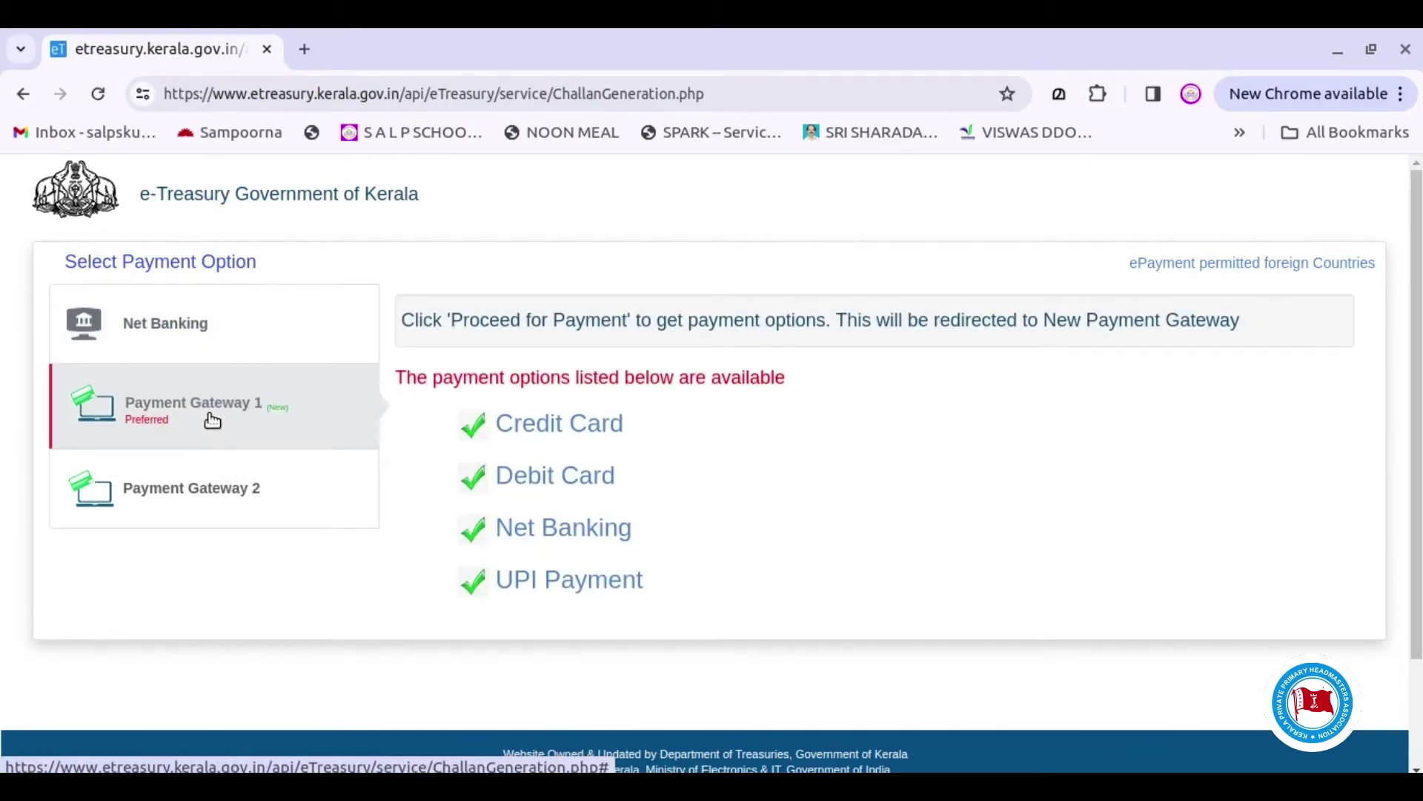
scroll(1123, 560, down, 2)
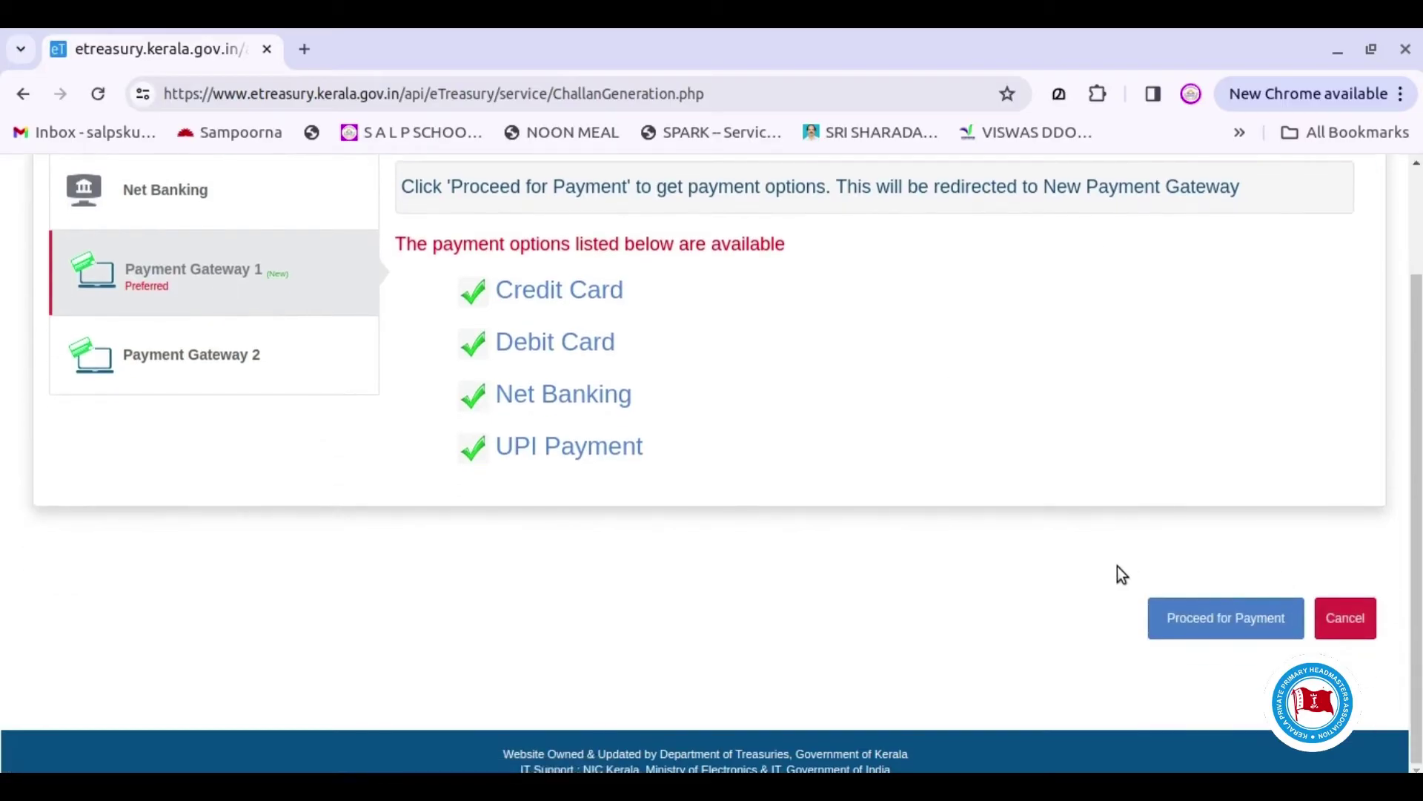
click(1238, 628)
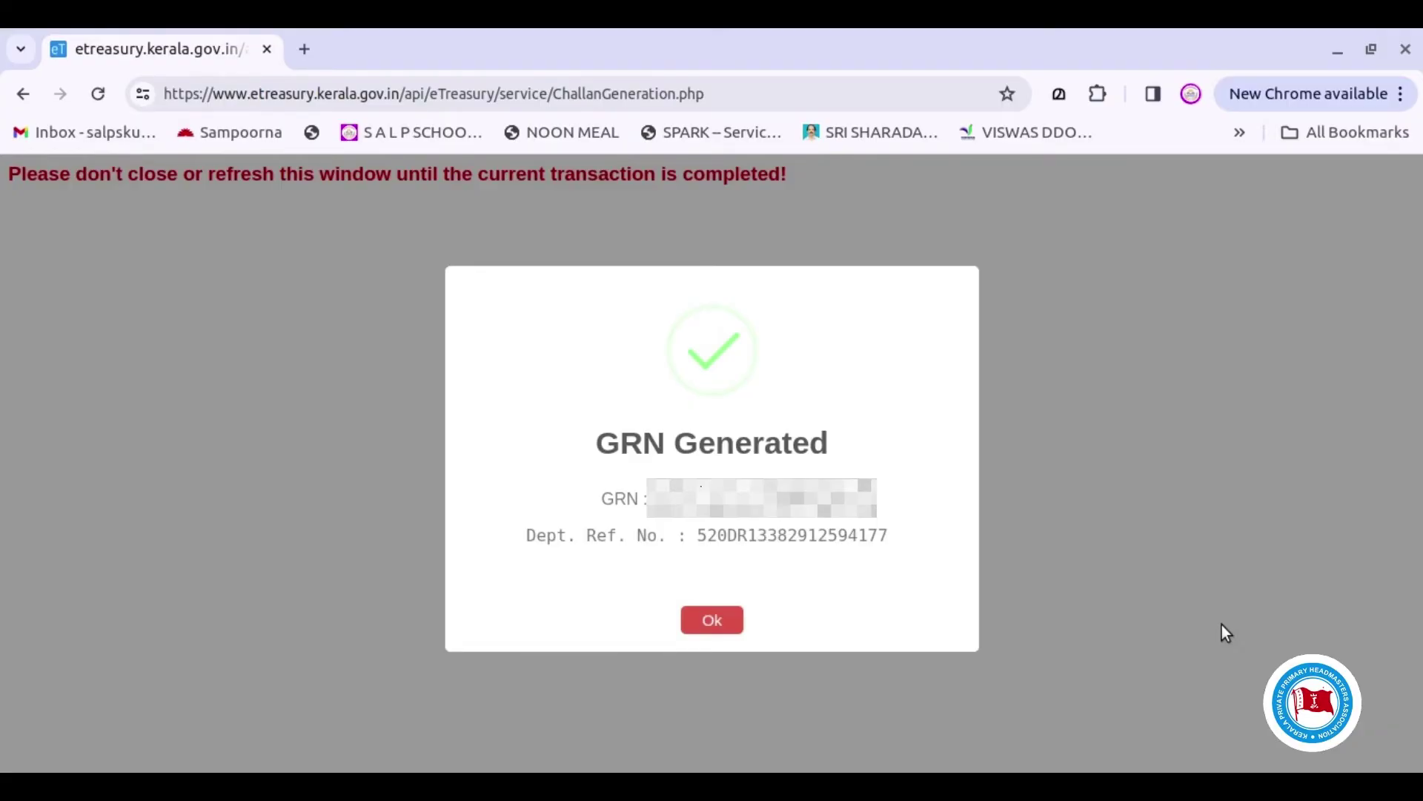
click(711, 620)
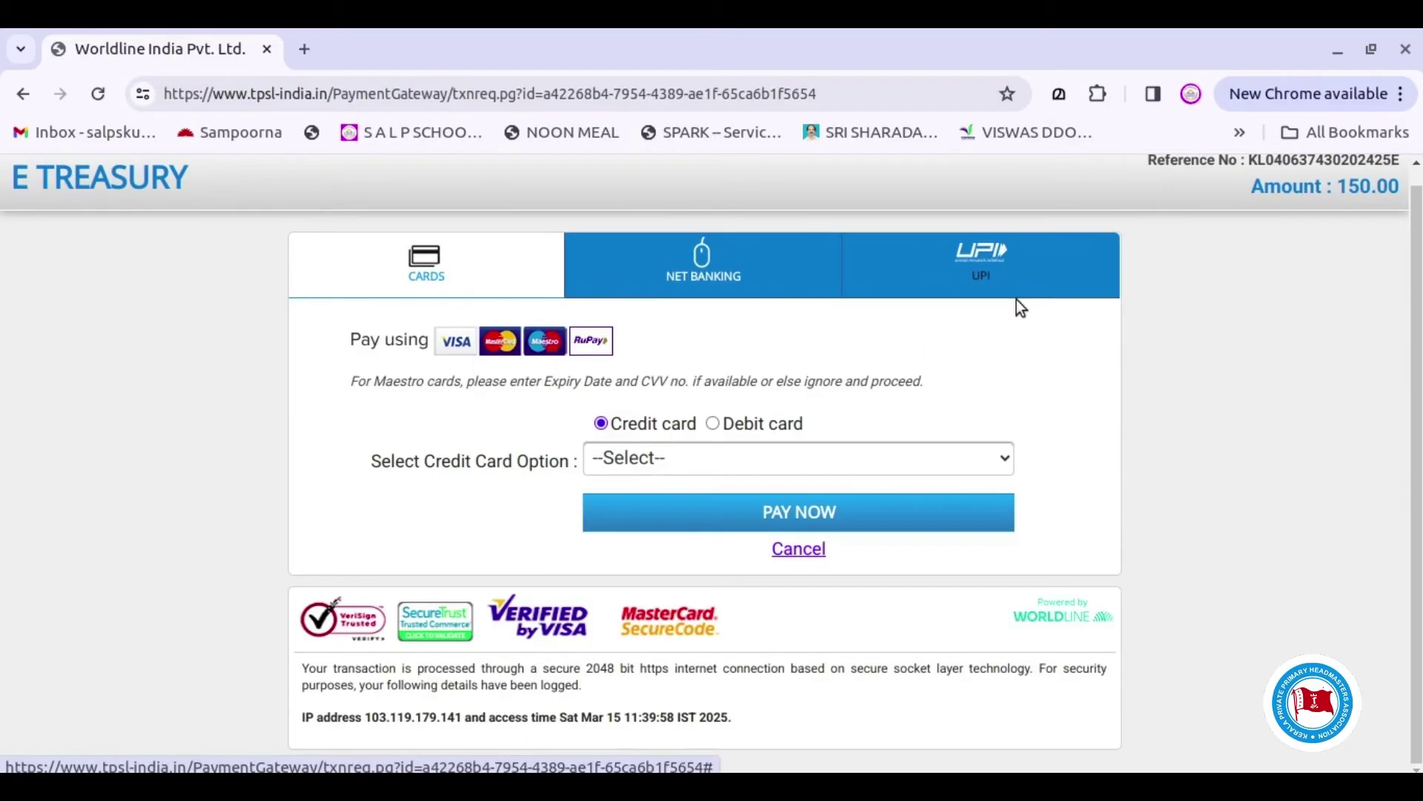
Pay ₹150 by UPI through Google Pay using the payer's verified oksbi UPI address
click(971, 278)
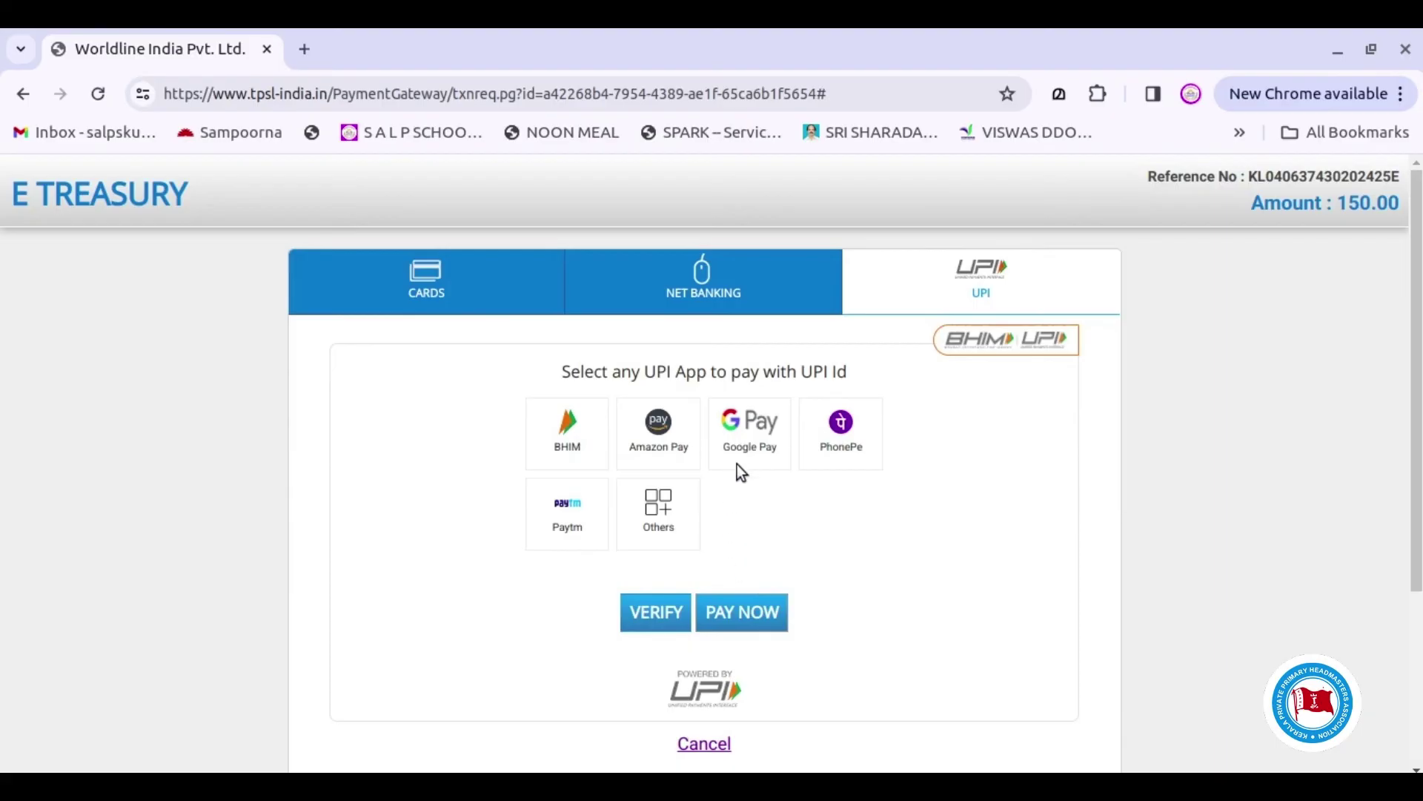
click(746, 437)
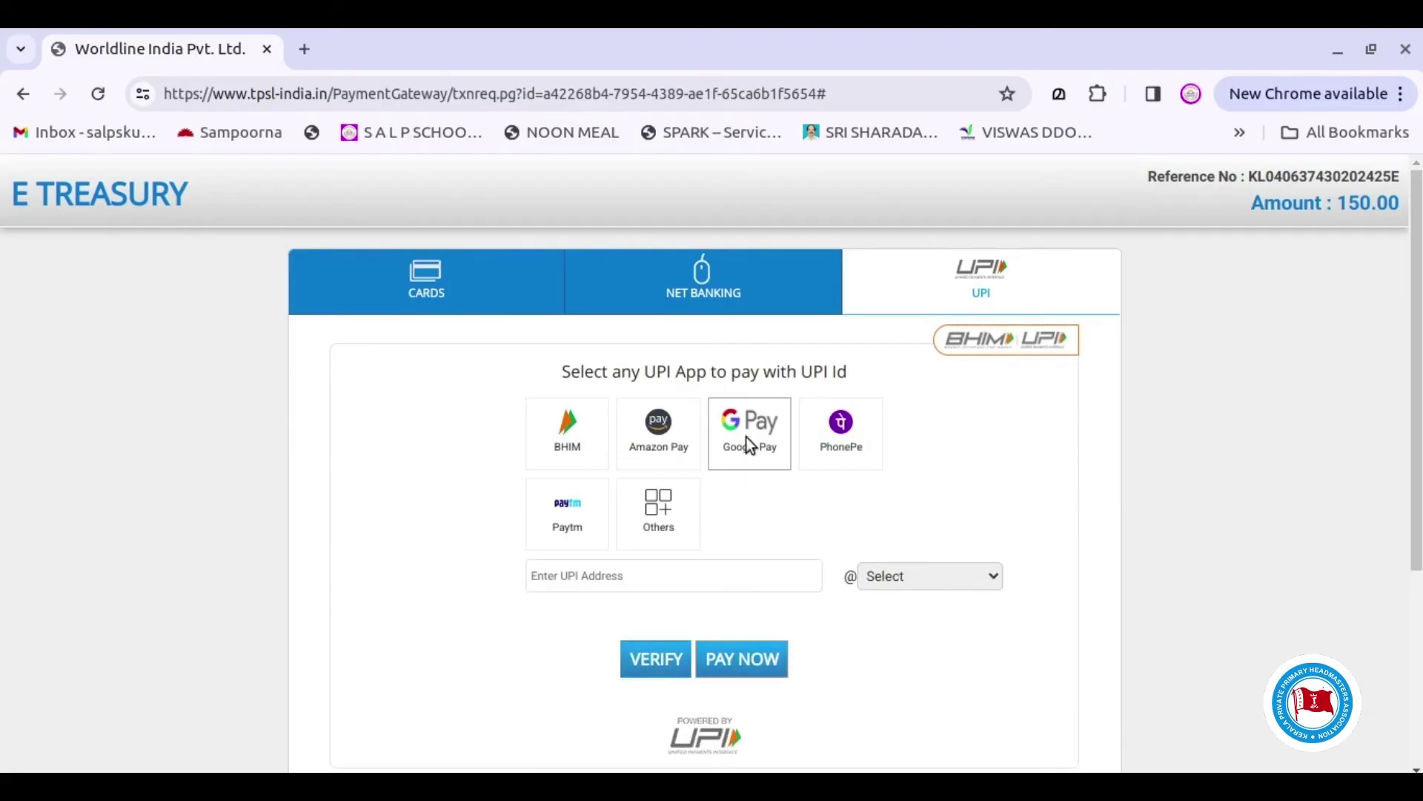
click(673, 585)
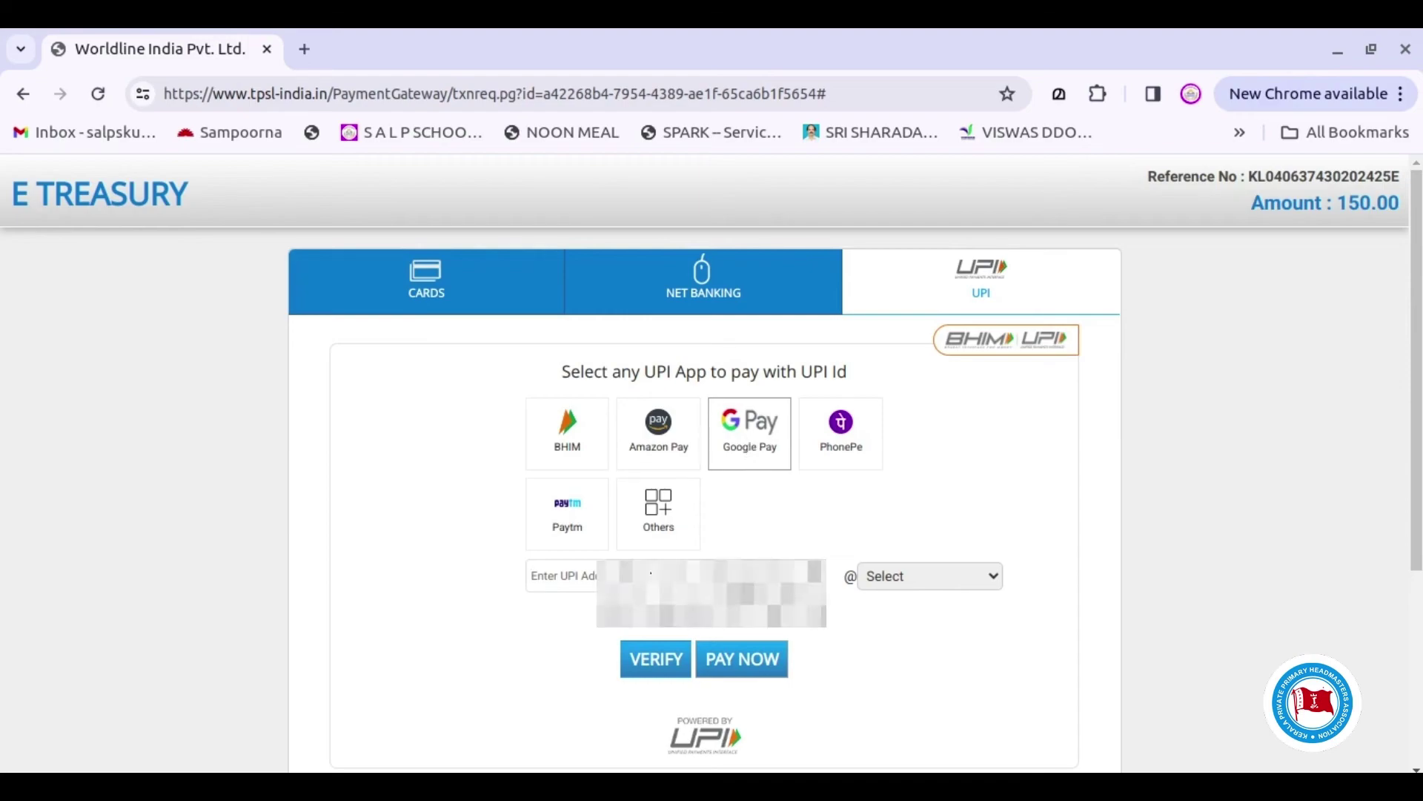
click(930, 576)
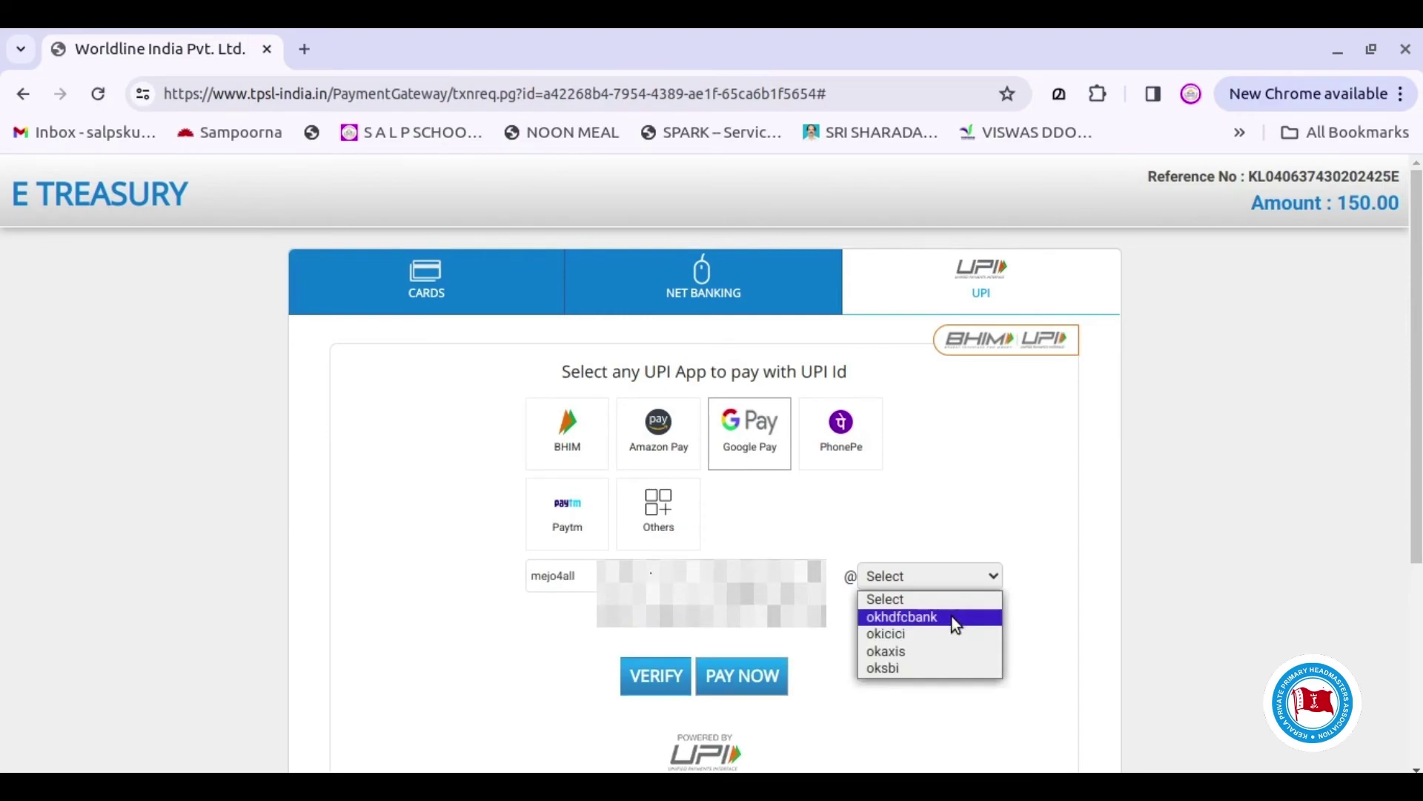
click(906, 672)
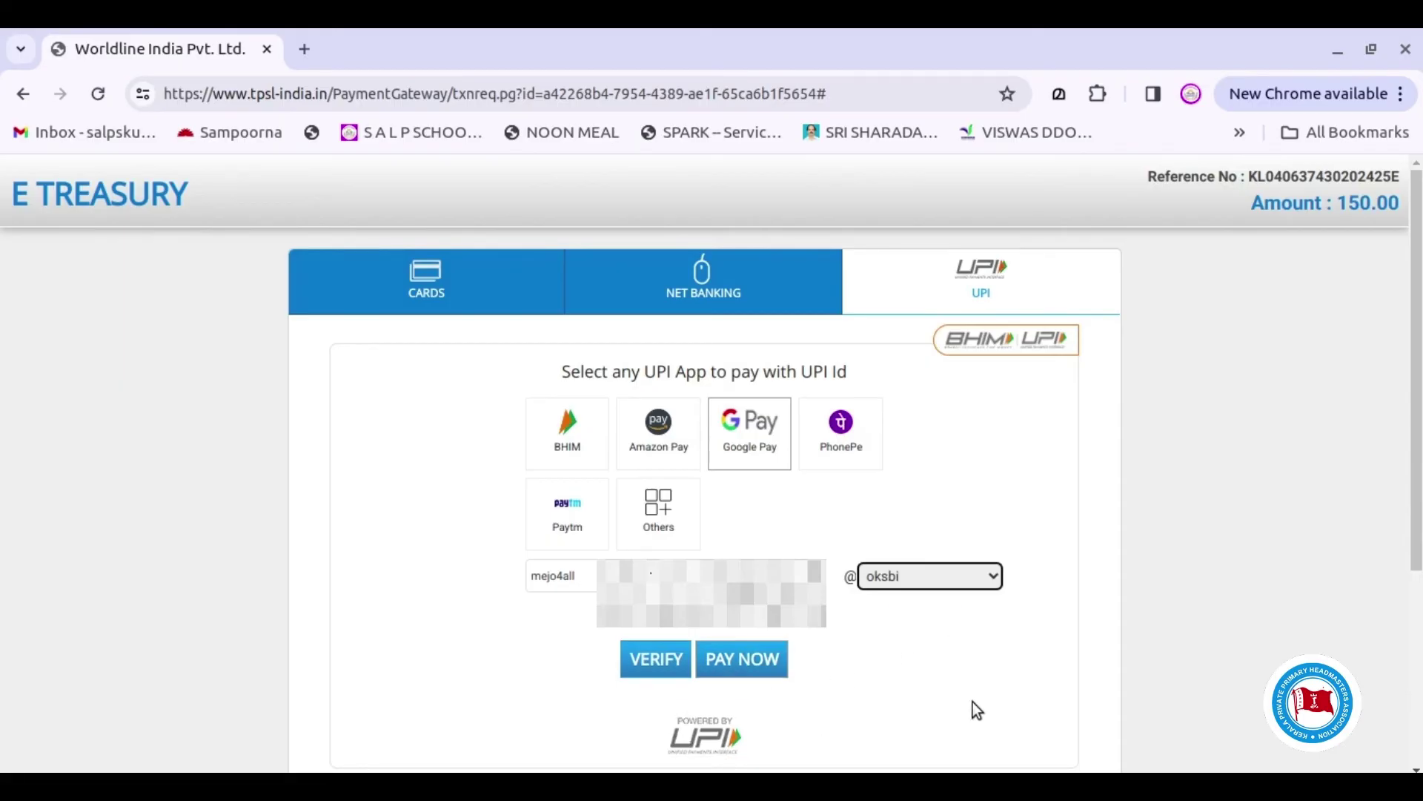
click(661, 664)
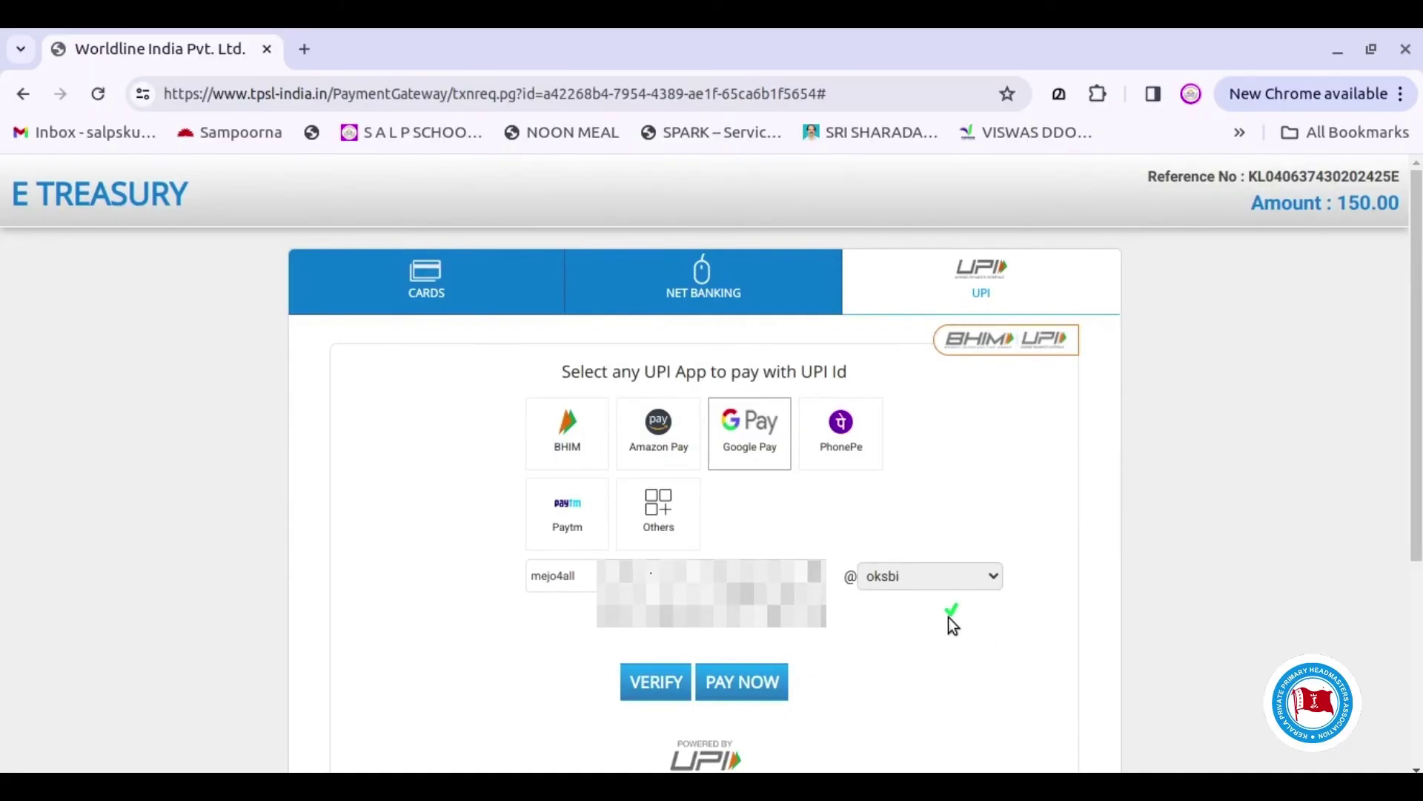
click(757, 686)
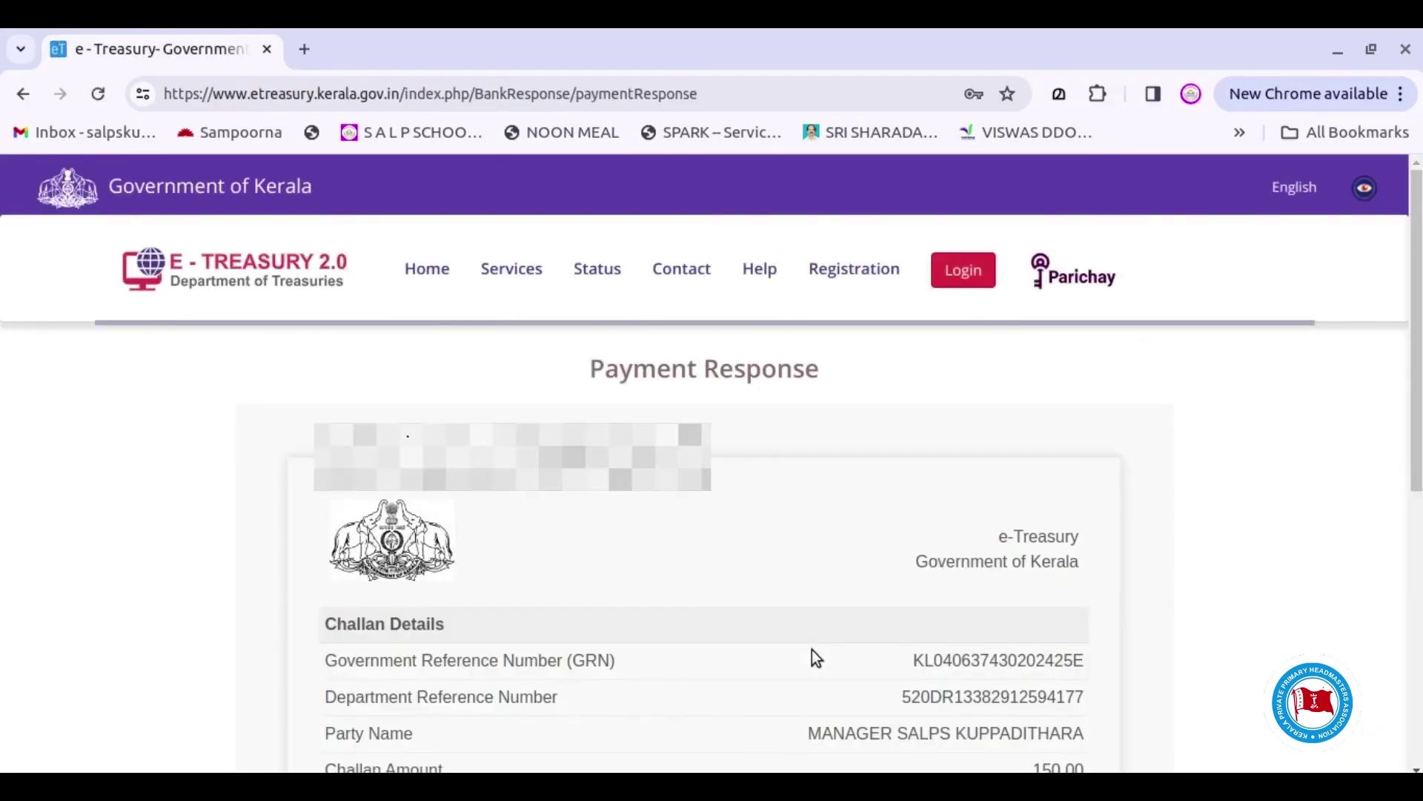
Confirm the SUCCESS status and open the printable e-Challan receipt
scroll(831, 583, down, 5)
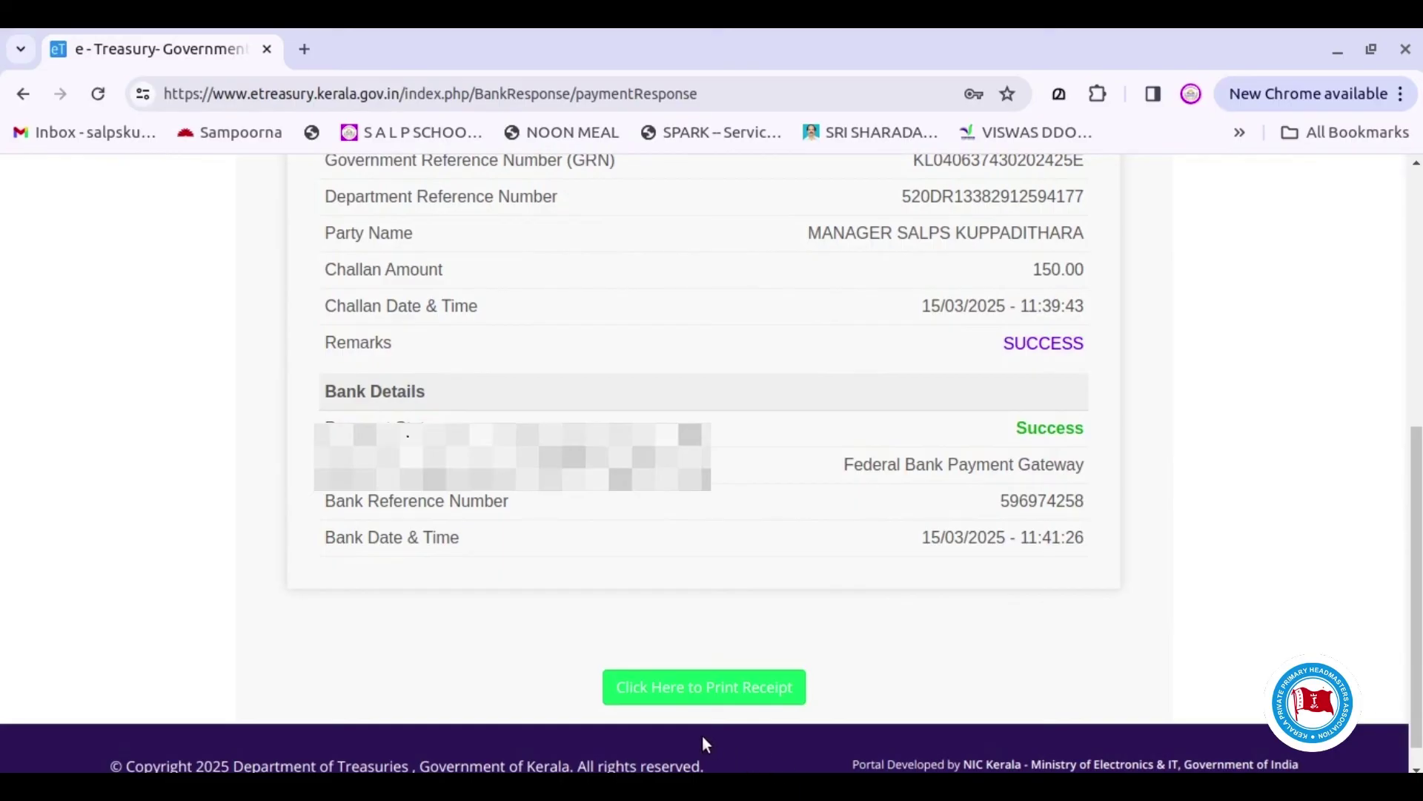
click(705, 695)
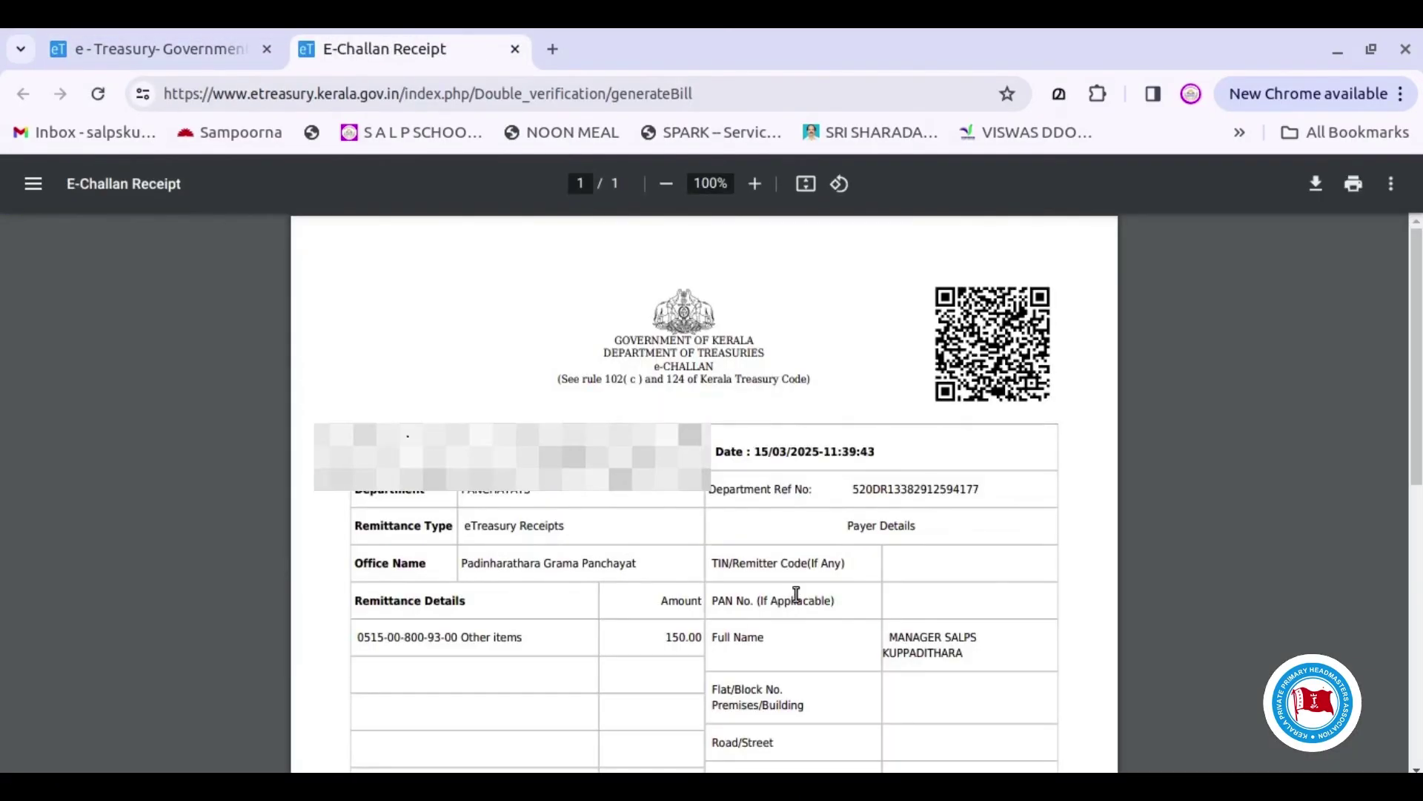
Save the E-Challan Receipt PDF as generateBill on the Desktop, then return to e-Treasury
scroll(796, 594, down, 4)
scroll(796, 594, down, 4)
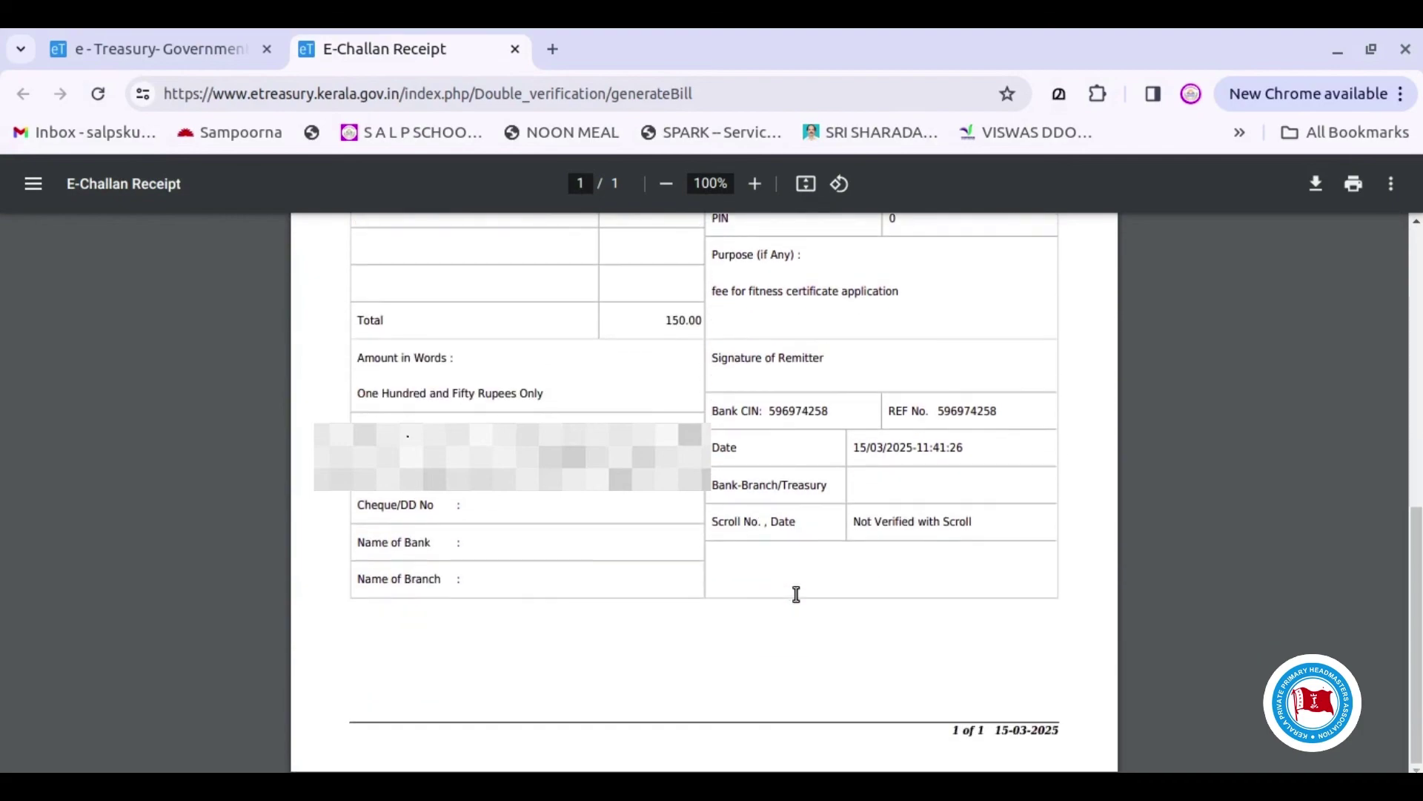
scroll(833, 593, up, 8)
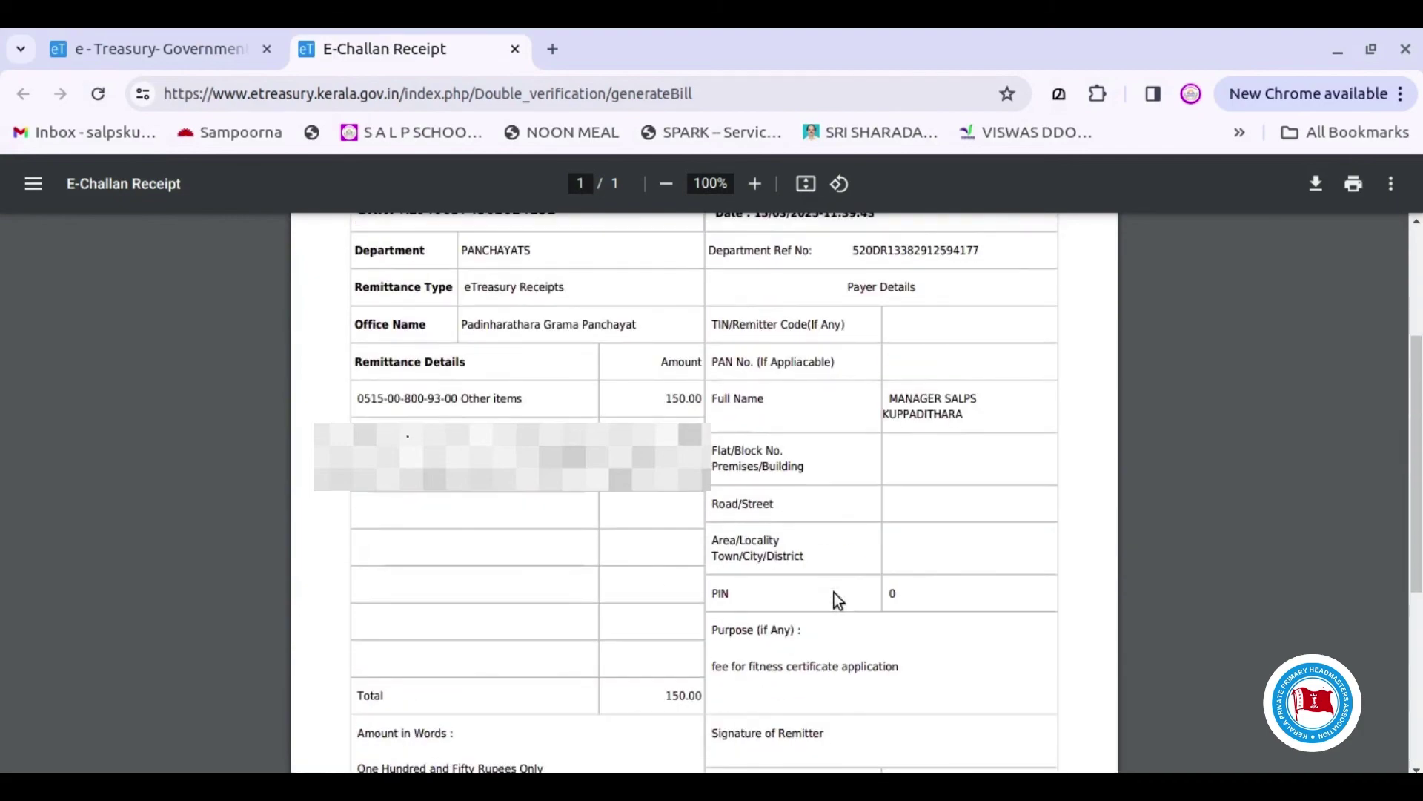
click(1317, 182)
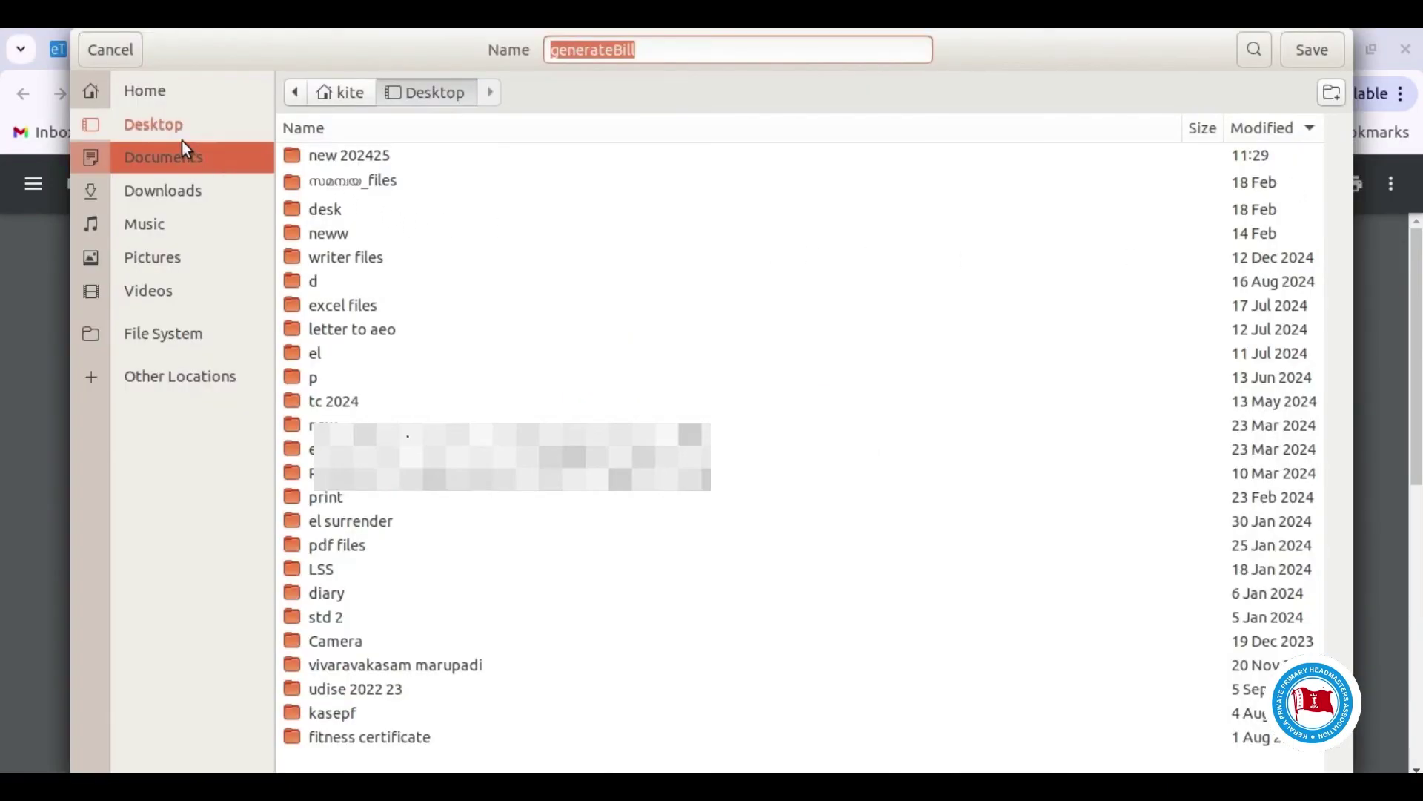
click(1328, 53)
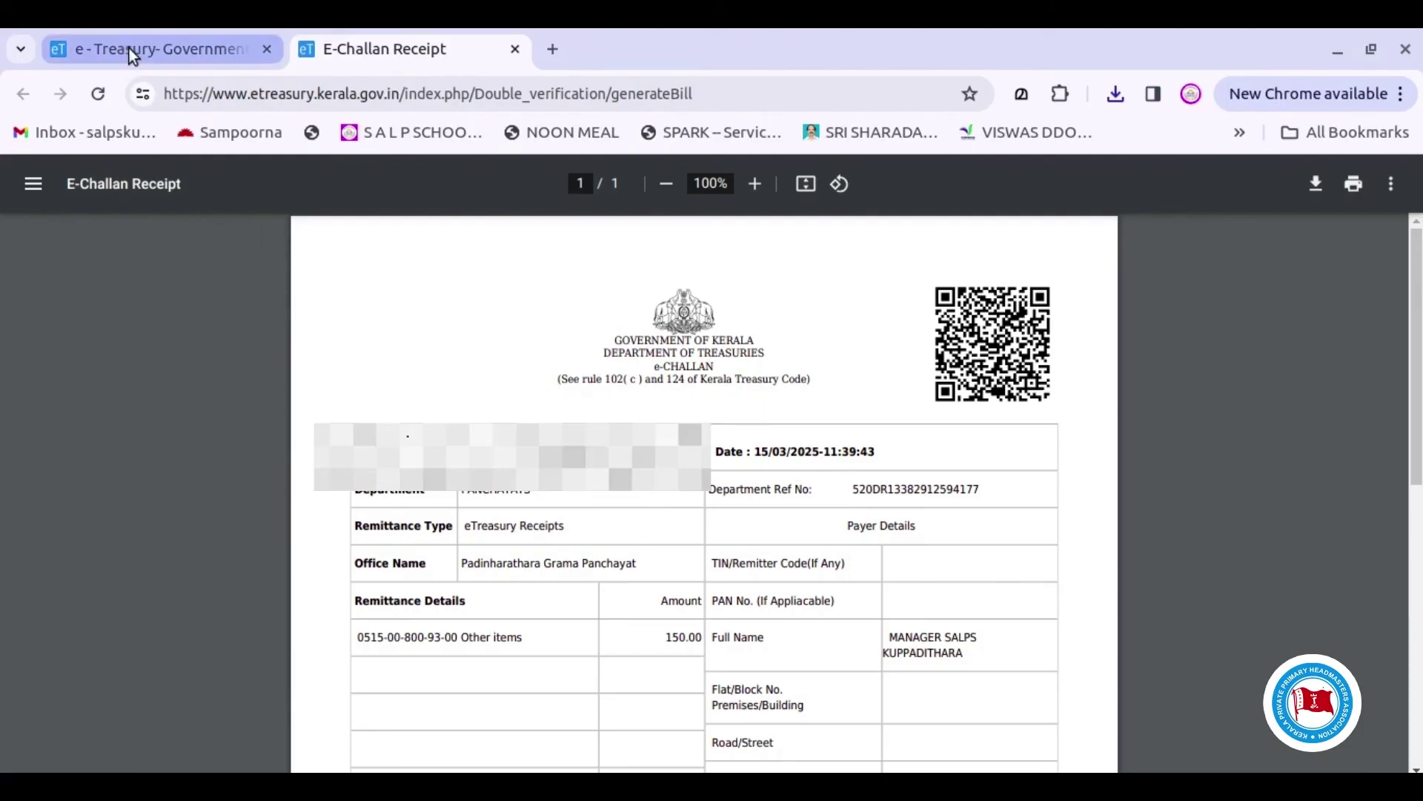
click(129, 47)
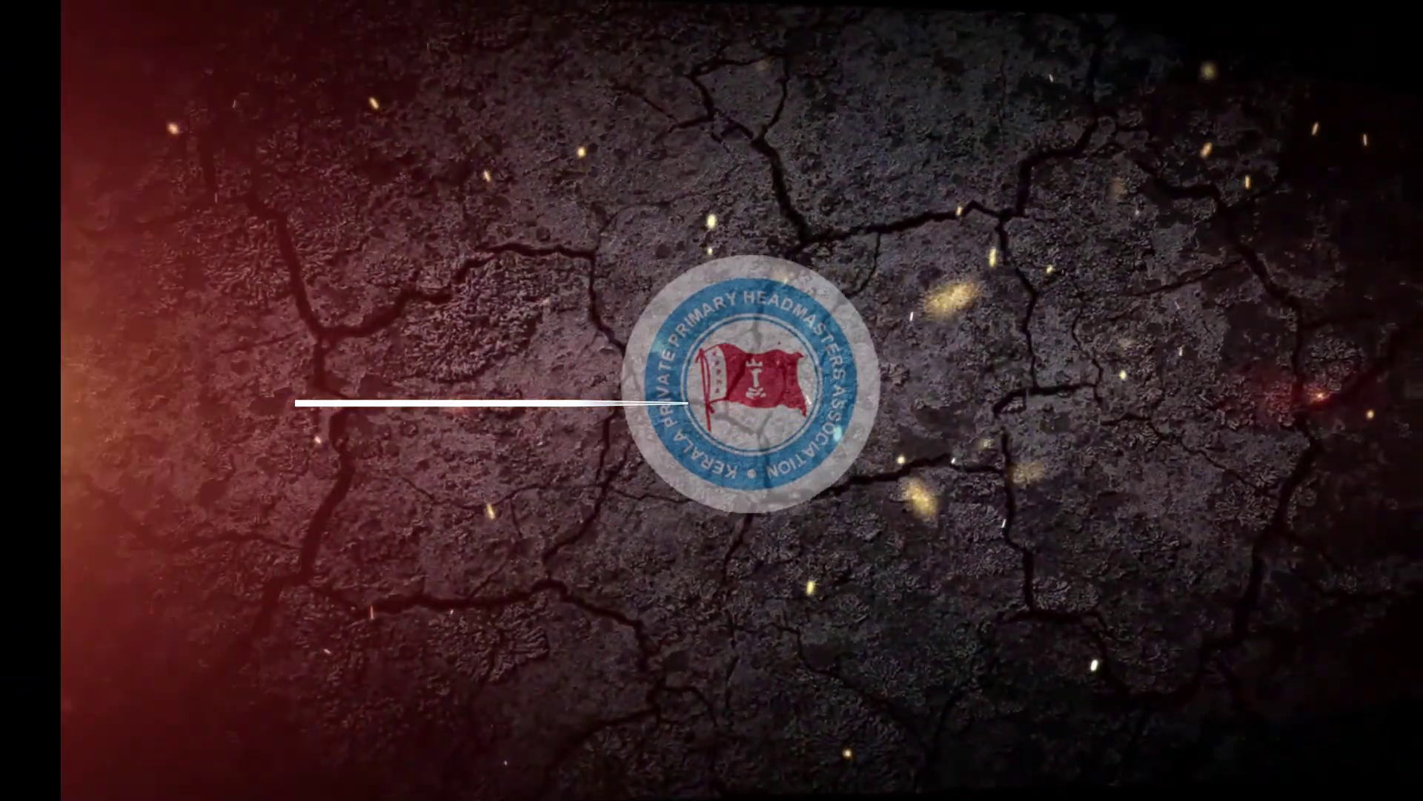